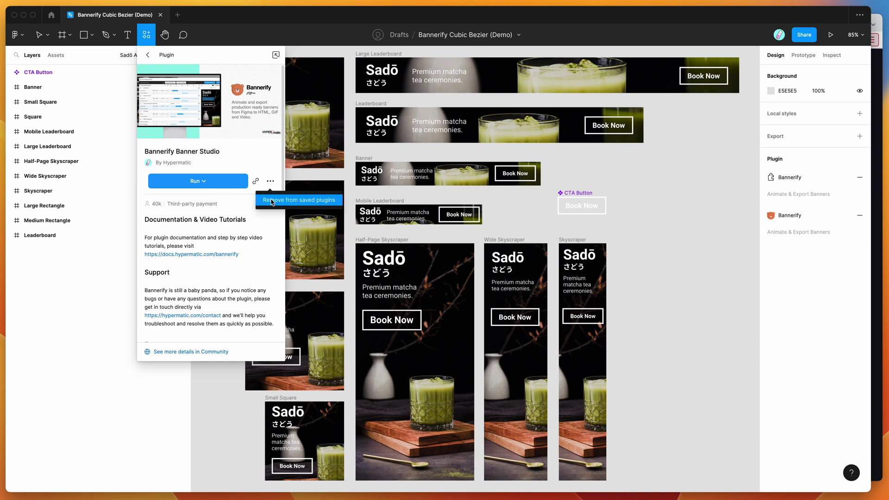
Dismiss the plugin's options menu and close the Bannerify plugin details panel
click(248, 157)
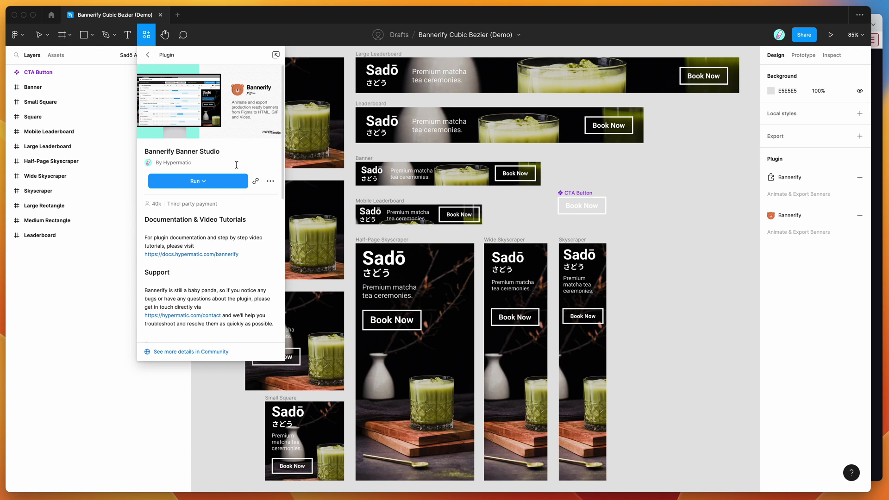
click(572, 157)
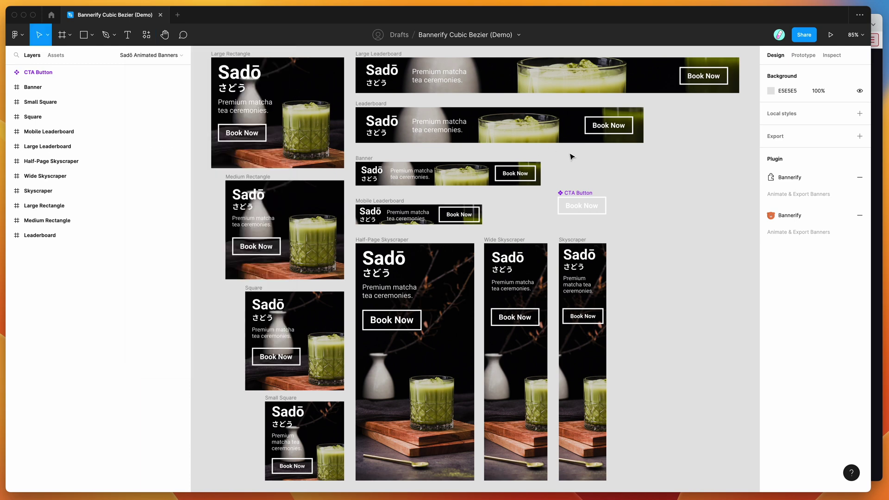
Launch Bannerify Banner Studio from the canvas context menu's saved plugins
right_click(560, 159)
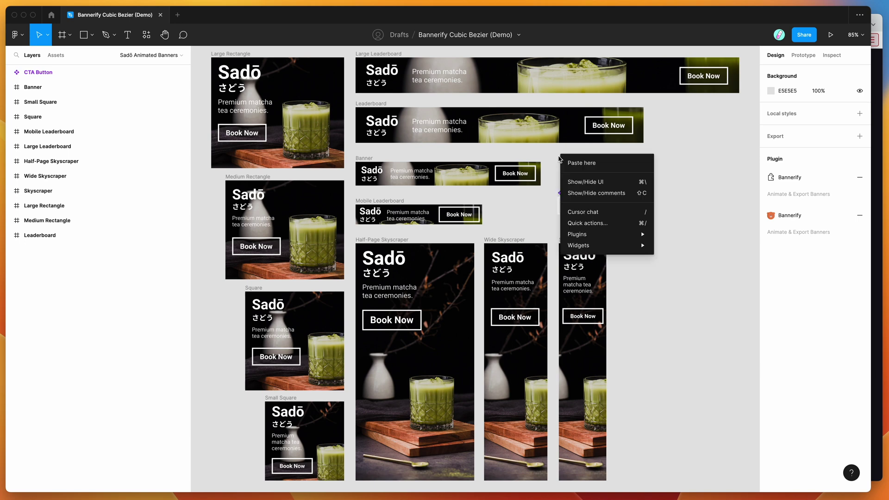
mouse_move(597, 233)
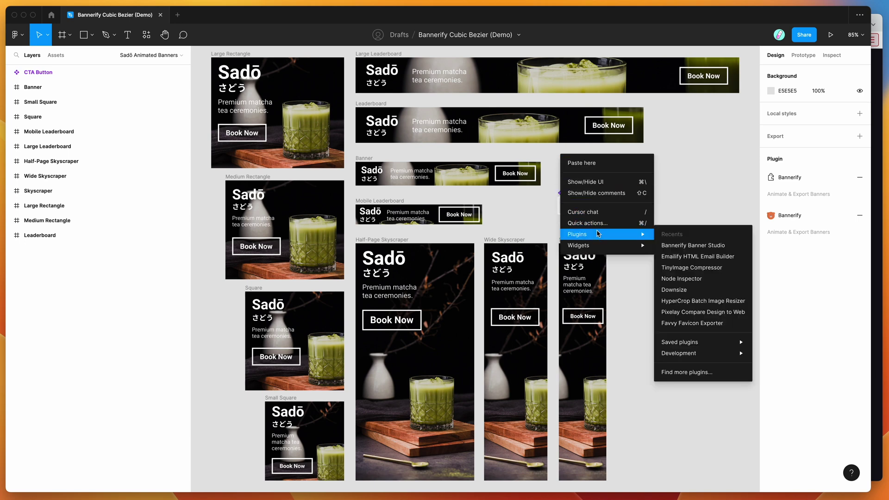
mouse_move(693, 342)
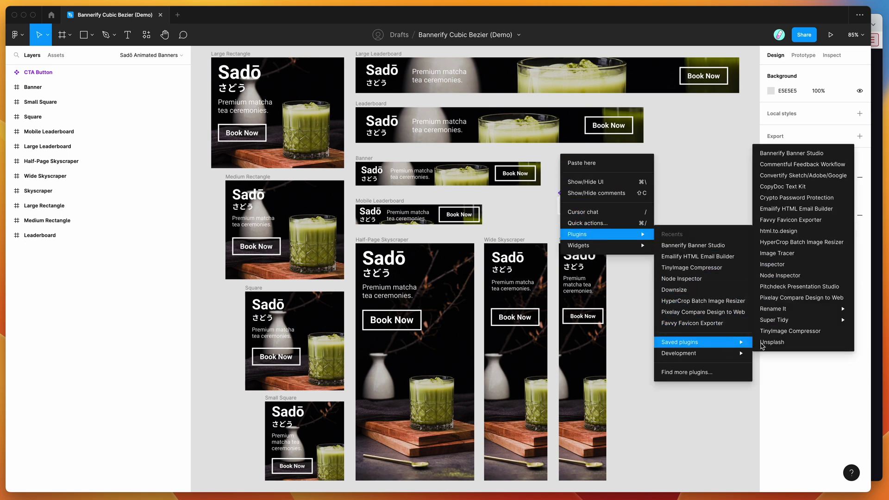
click(793, 153)
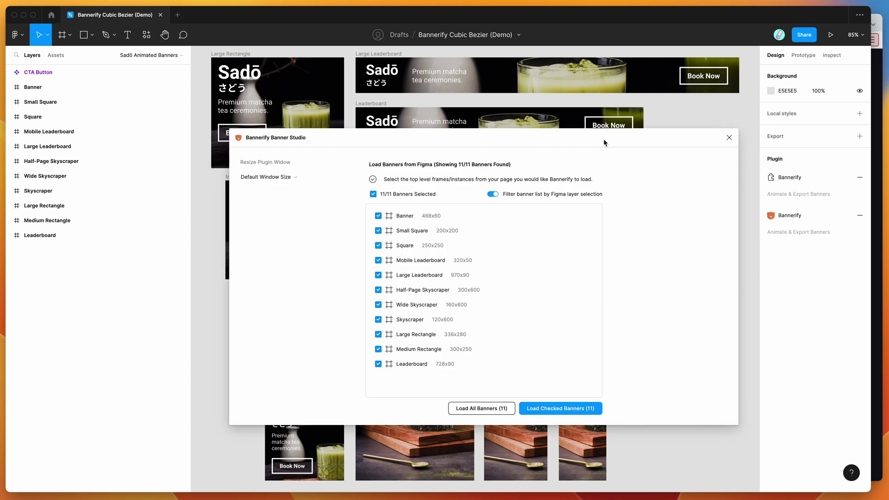
Try selecting the Large Rectangle and Large Leaderboard banners, then clear the selection
scroll(454, 81, down, 3)
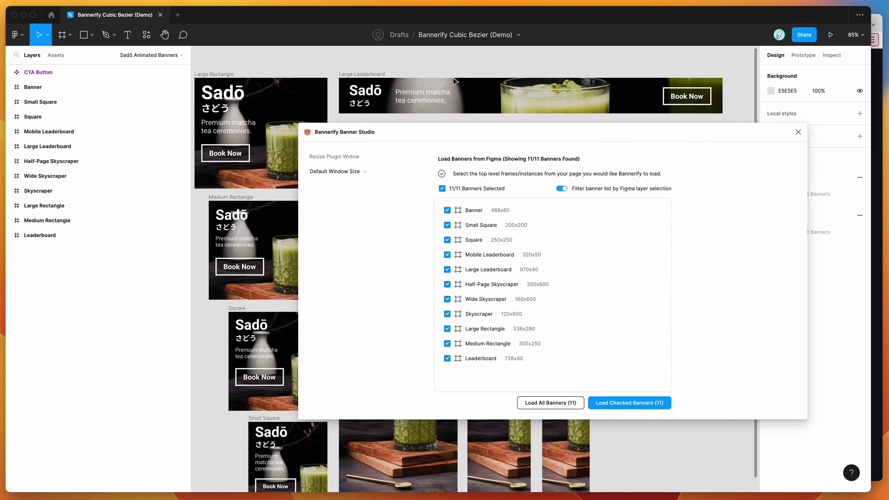
scroll(342, 65, right, 2)
scroll(343, 65, up, 1)
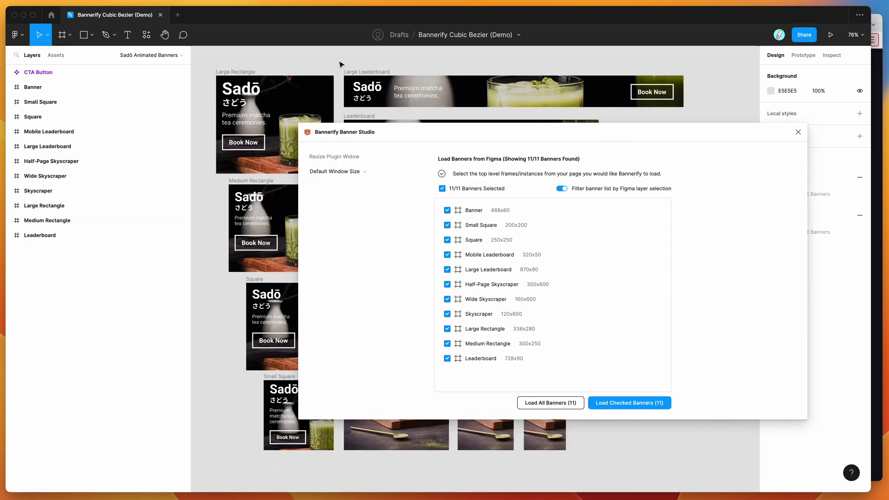
click(256, 71)
click(364, 72)
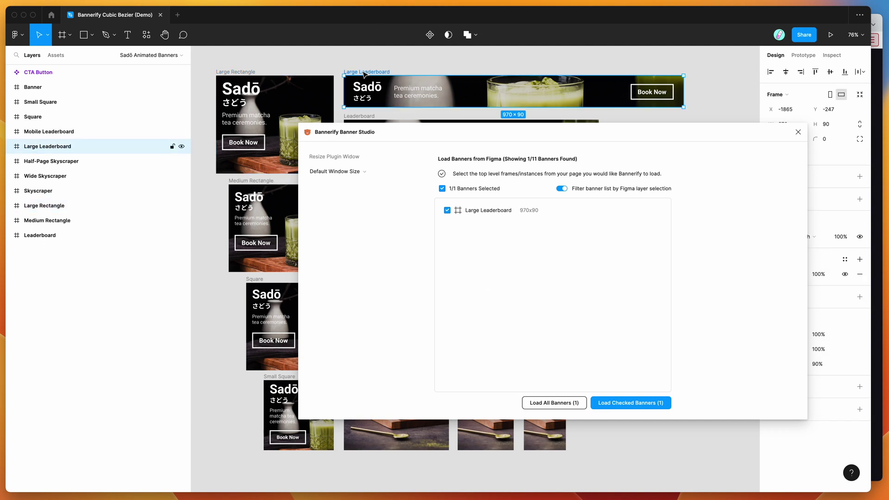
click(331, 61)
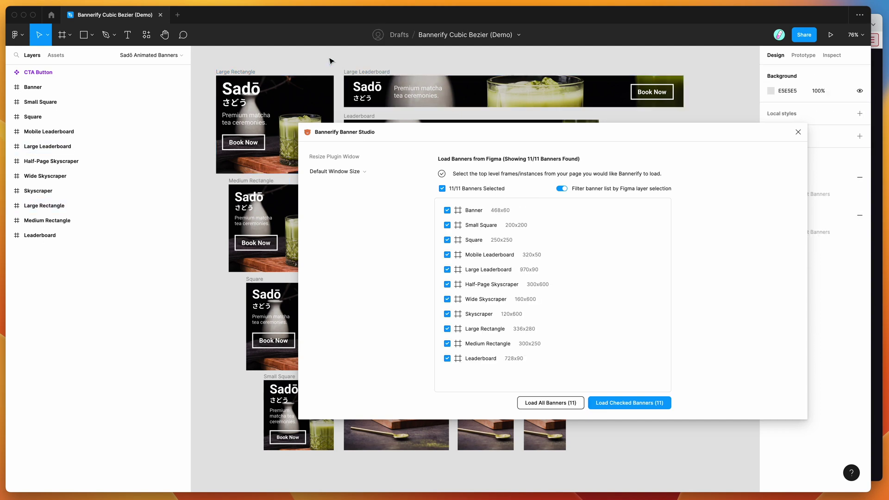
click(257, 71)
click(365, 73)
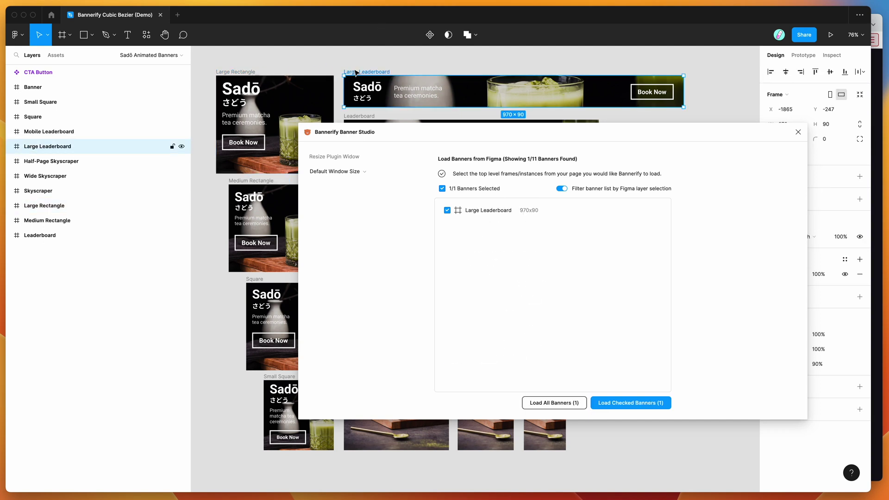
click(238, 72)
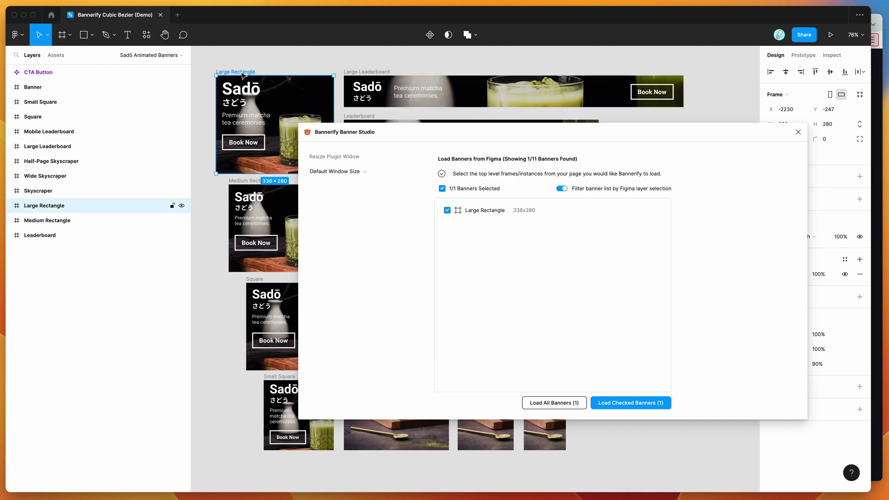
click(9, 205)
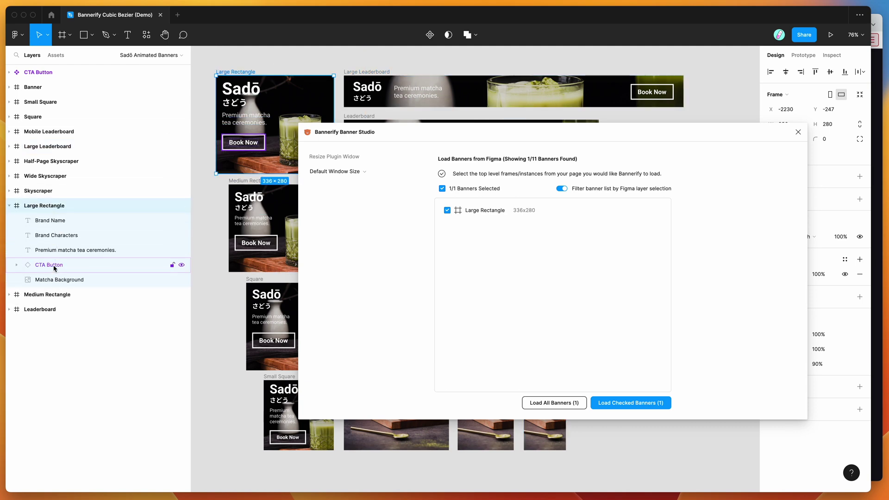
click(200, 190)
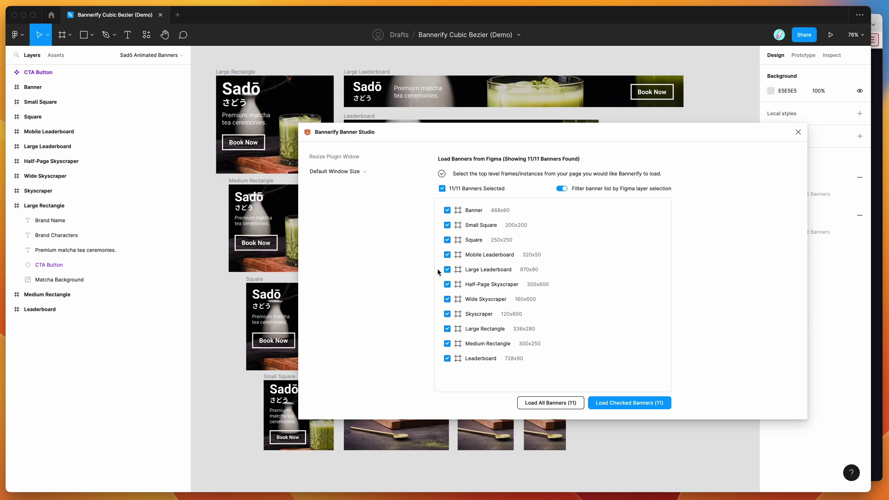
Select Large Leaderboard, Large Rectangle and Medium Rectangle and load the three checked banners
click(363, 79)
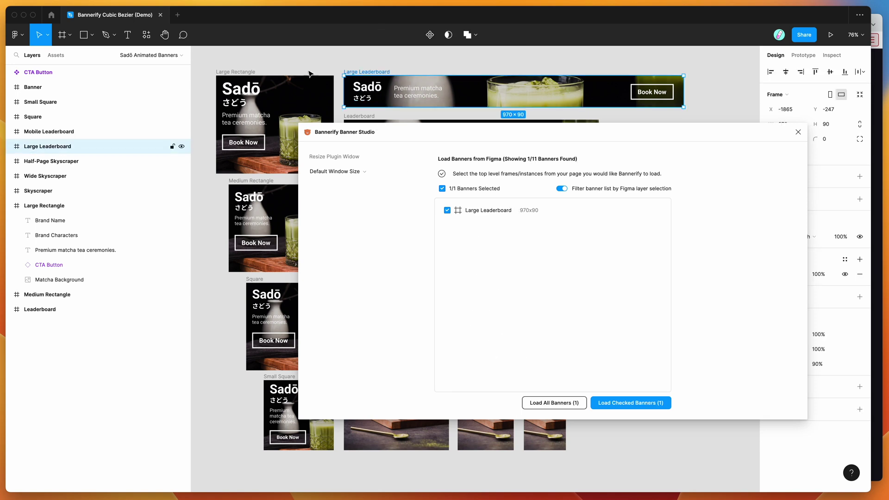
shift+click(254, 74)
shift+click(261, 181)
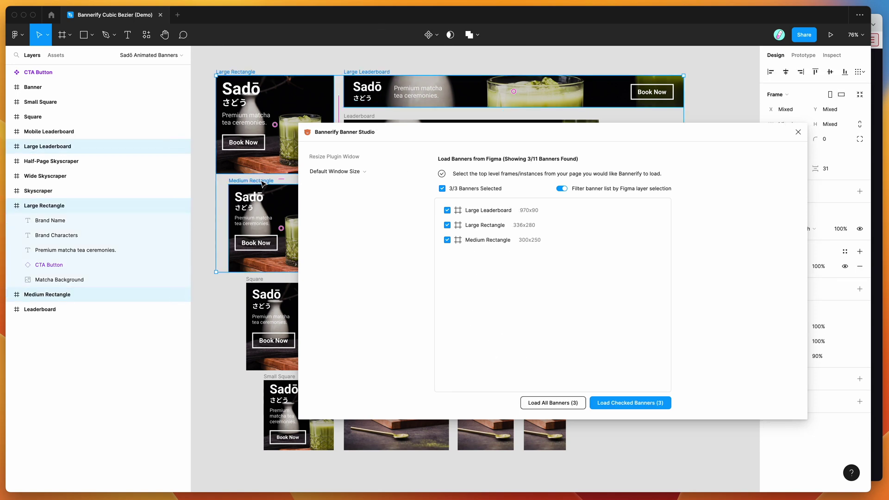
click(621, 403)
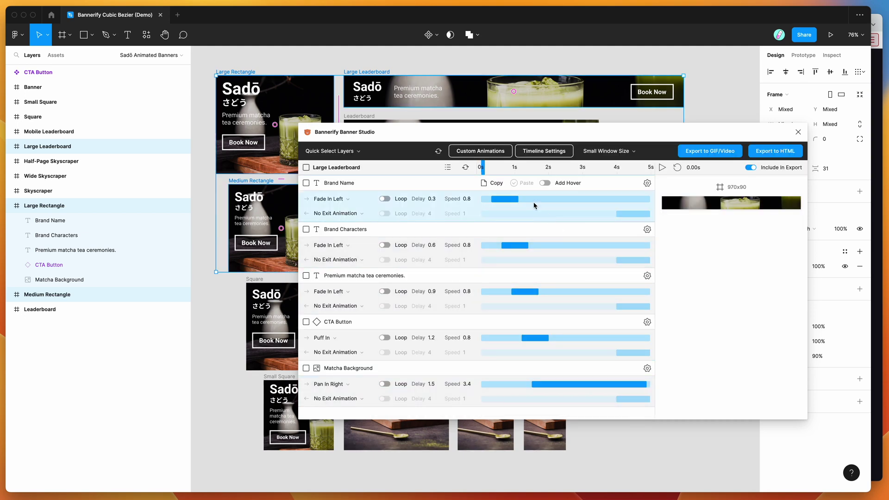
scroll(486, 242, down, 8)
scroll(487, 242, down, 10)
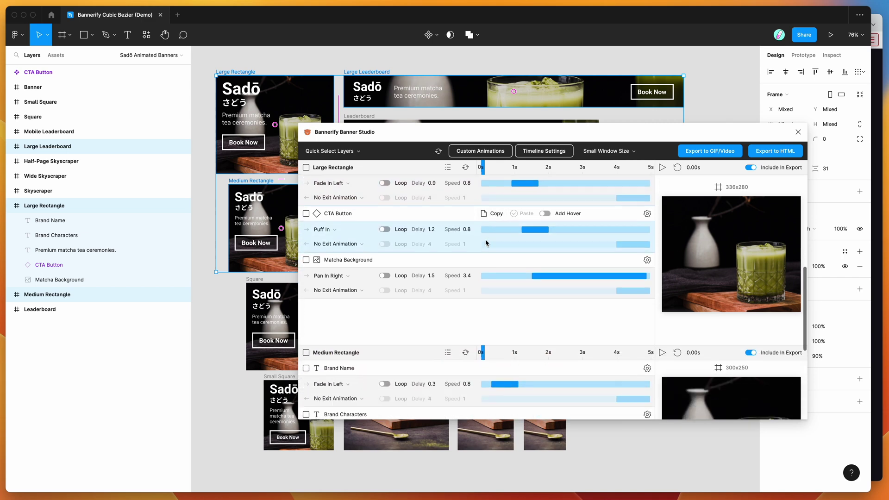
scroll(484, 242, up, 6)
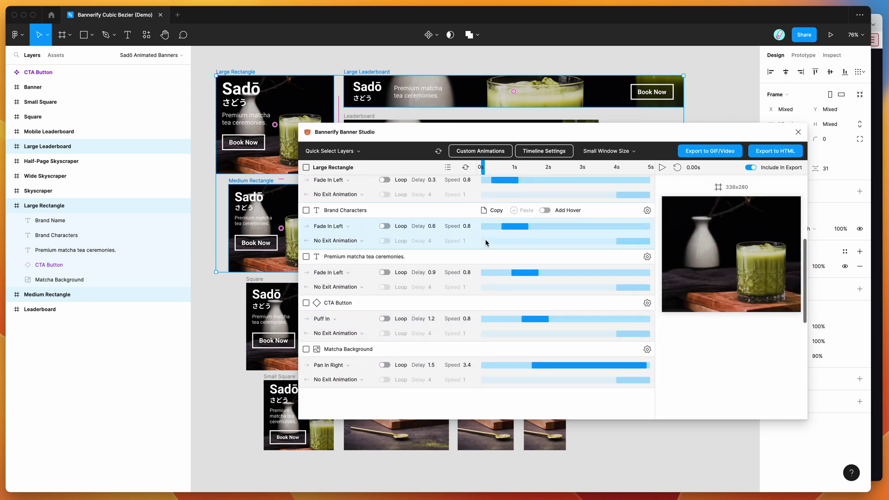
drag(483, 167, 610, 168)
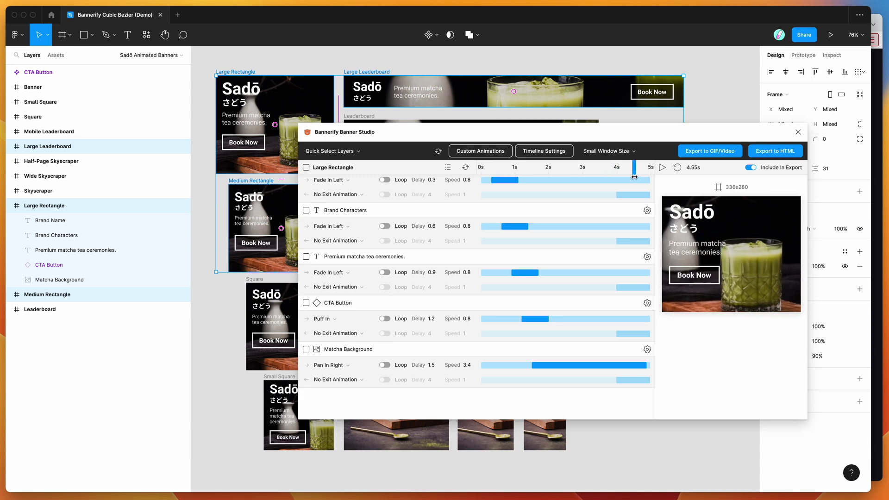
mouse_move(598, 208)
scroll(599, 209, up, 8)
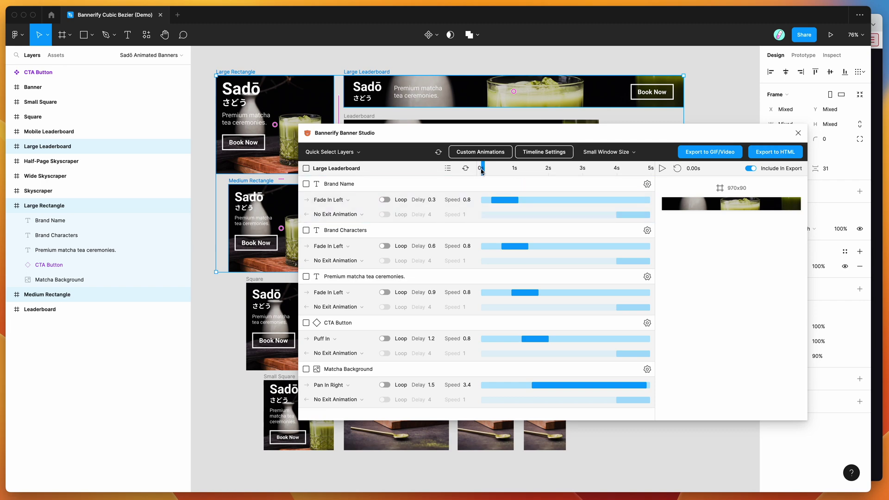
drag(518, 170, 547, 171)
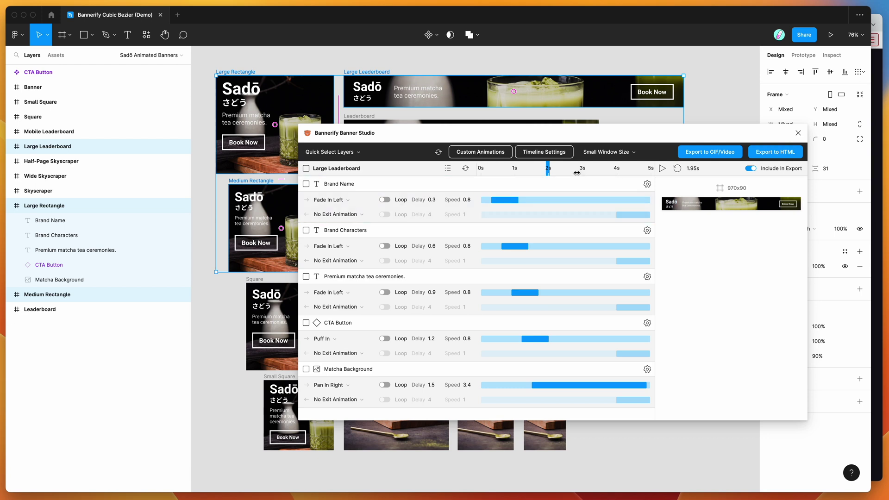
mouse_move(547, 169)
mouse_down()
mouse_move(557, 168)
mouse_move(545, 169)
mouse_up()
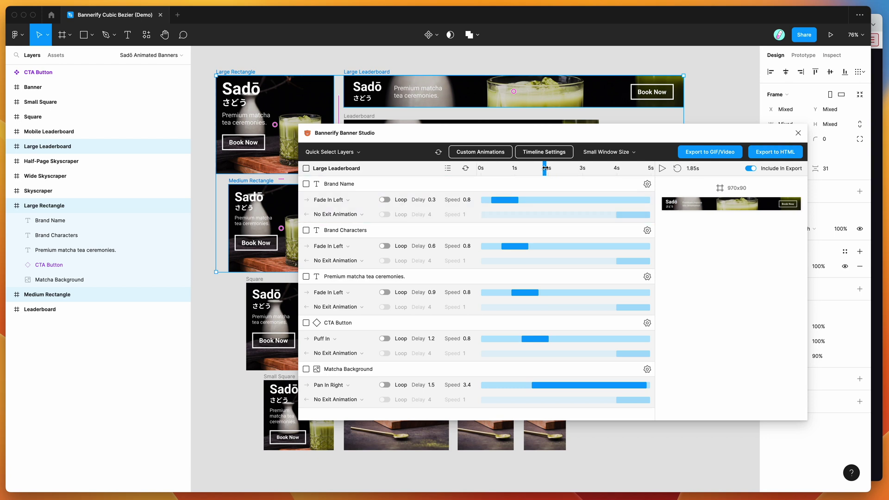
click(478, 152)
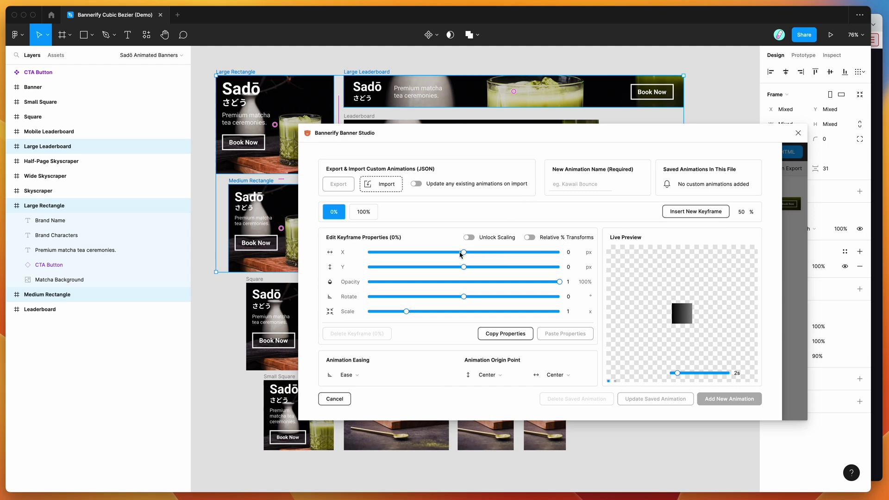
Start the animation at X -100 on 0% and shift the 100% end position right
drag(462, 252, 459, 253)
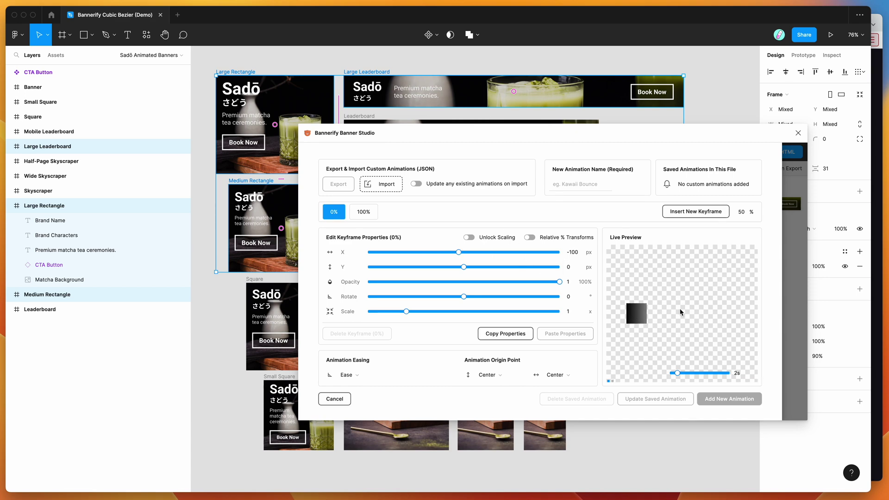
click(363, 214)
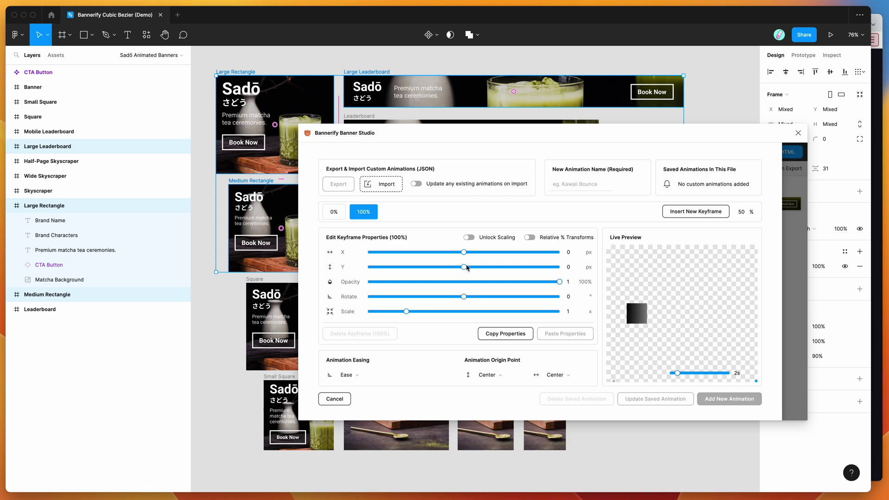
drag(463, 252, 468, 253)
Add a 50% keyframe with a 190 px Y offset, then delete it
click(687, 213)
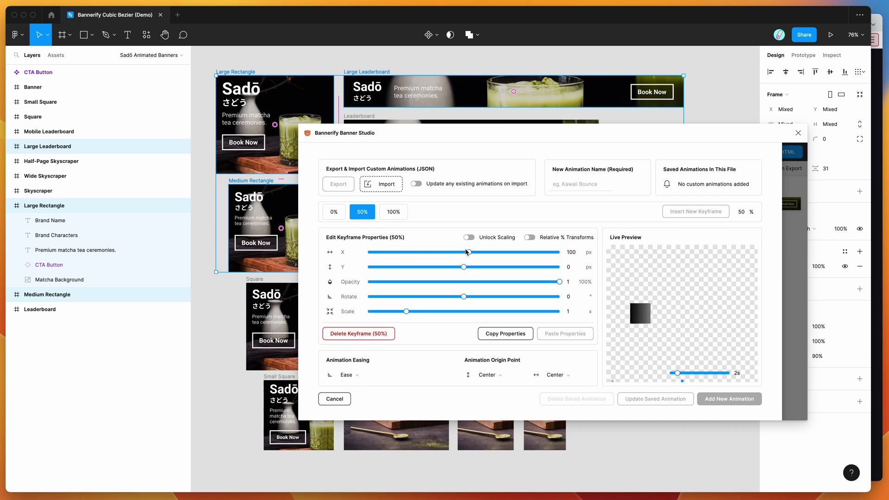
mouse_move(463, 266)
mouse_down()
mouse_move(482, 267)
mouse_move(474, 267)
mouse_up()
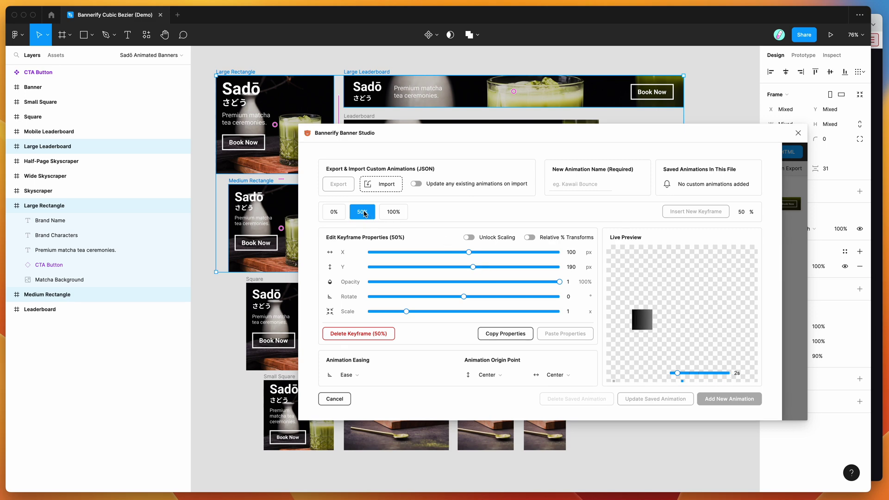
click(367, 333)
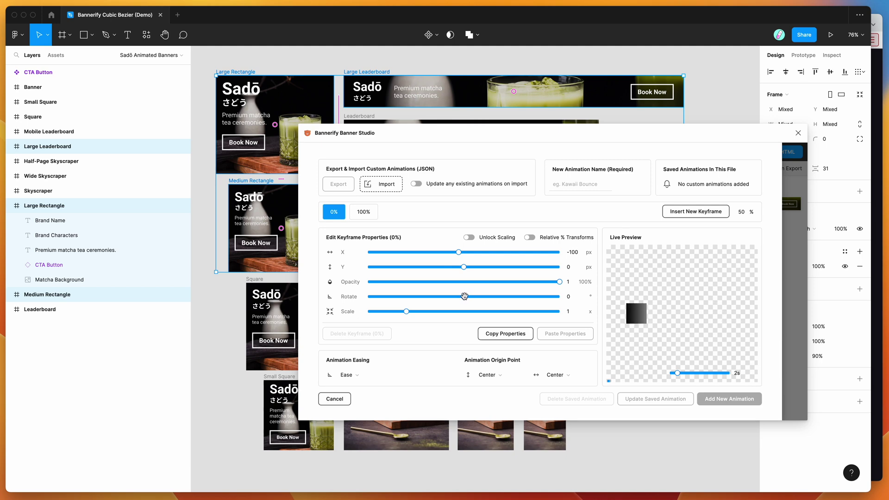
Rotate the 0% keyframe to -185° and compare it with the 100% keyframe values
drag(464, 296, 446, 296)
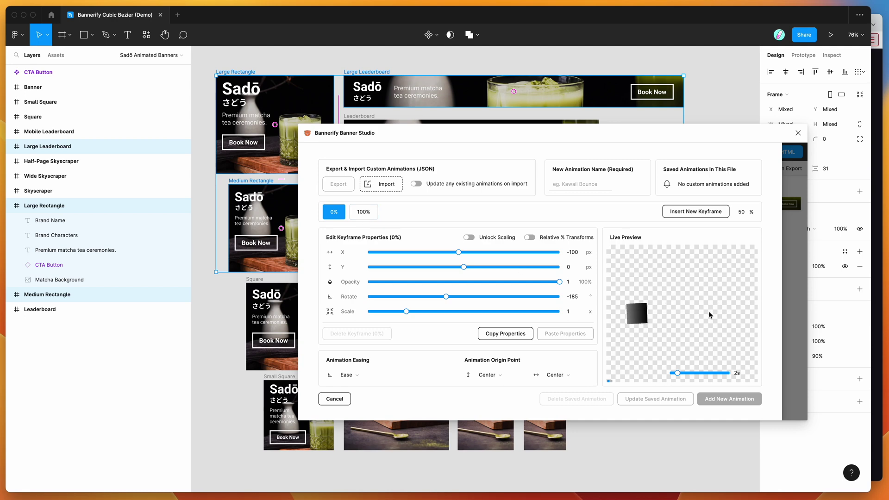
click(364, 212)
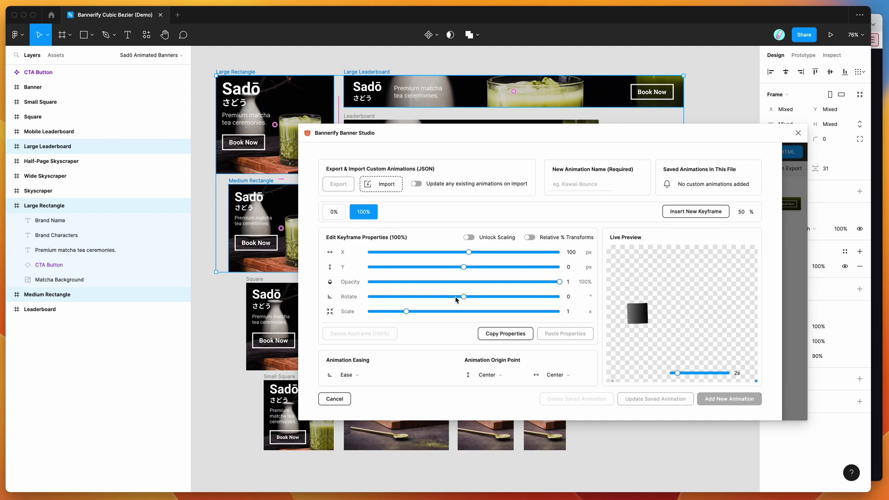
click(336, 212)
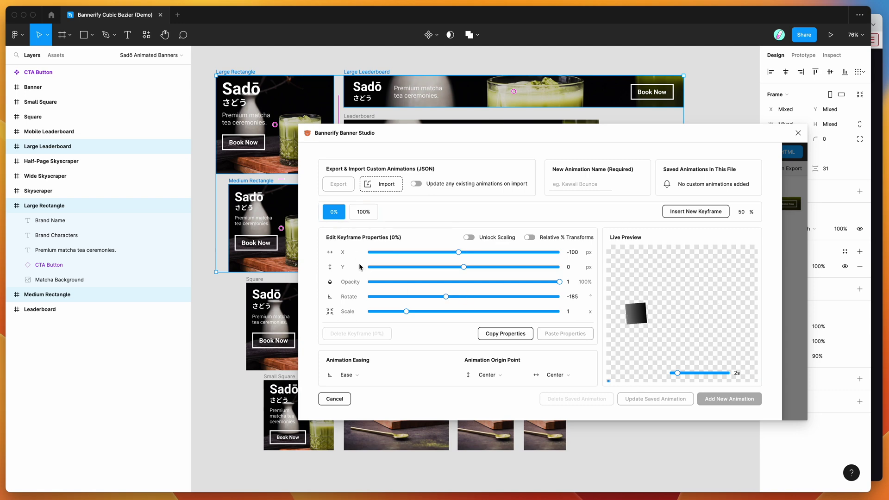
click(366, 213)
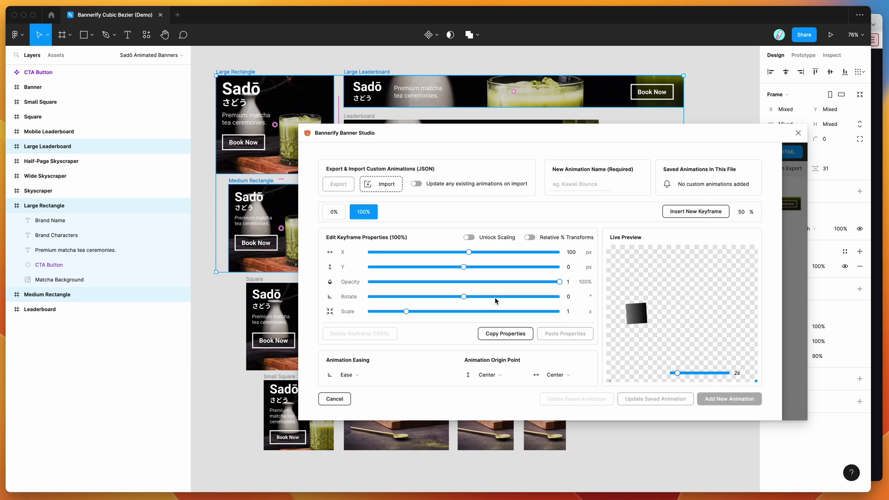
Try Linear, Ease Out and Ease In Out easings, settling on Cubic Bezier
click(363, 378)
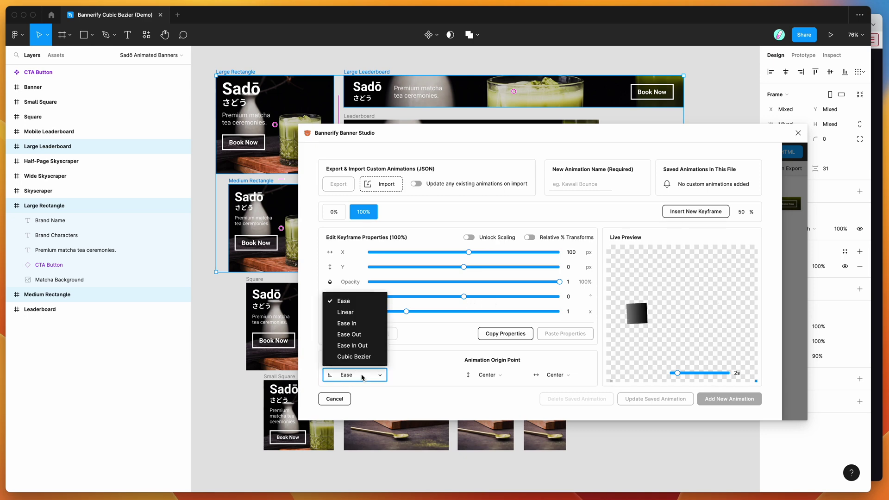
click(357, 315)
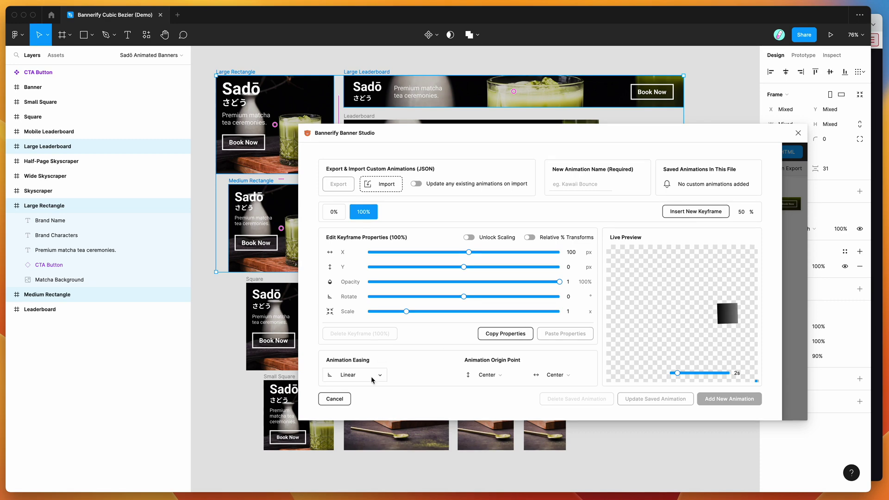
click(354, 374)
click(359, 334)
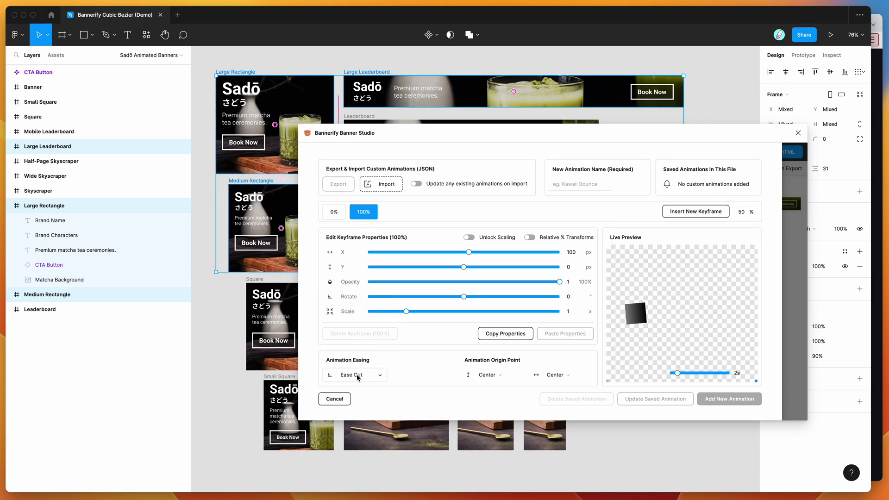
click(352, 374)
click(362, 346)
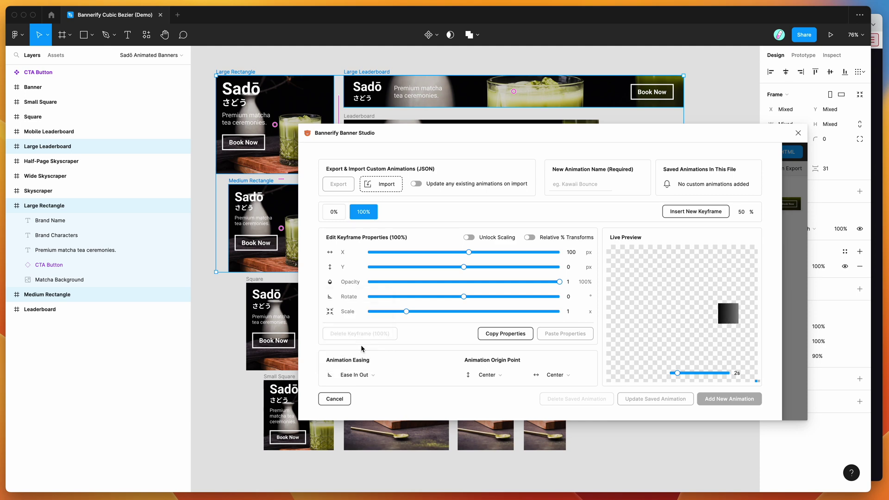
click(368, 376)
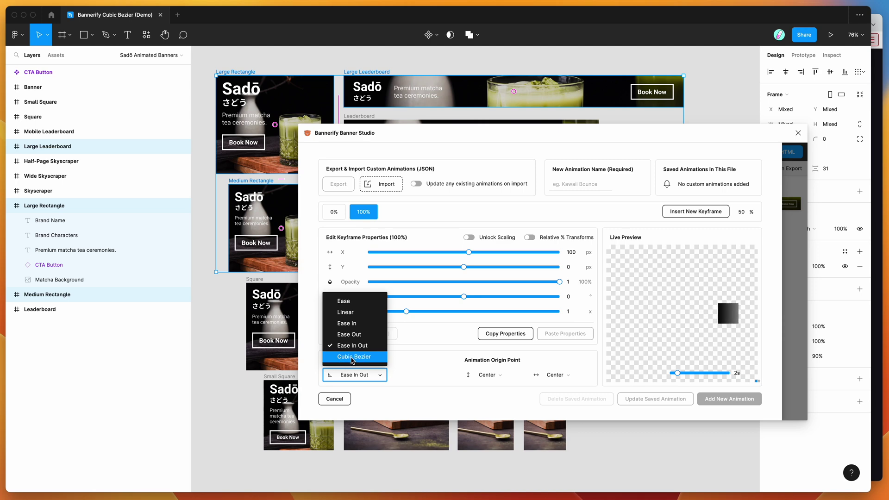
click(353, 358)
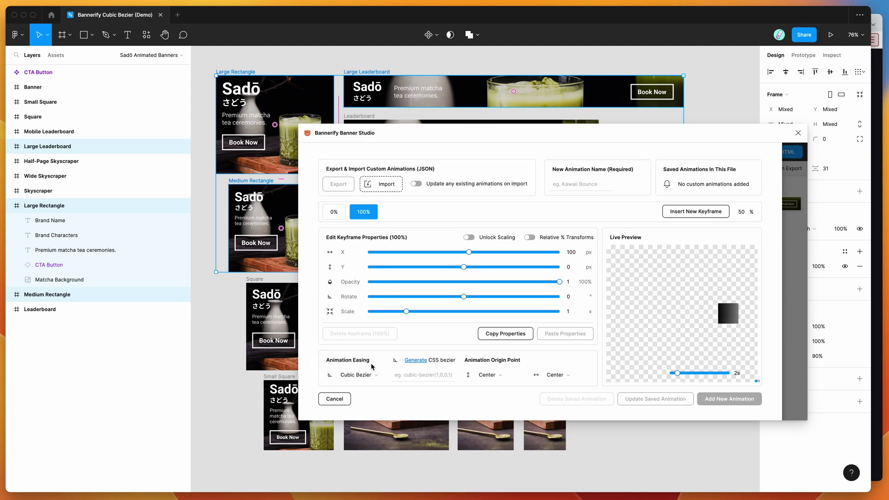
Preview easeInOutQuart, easeInOutBack, easeInOutQuint and easeOutQuart curves on easings.co
click(409, 376)
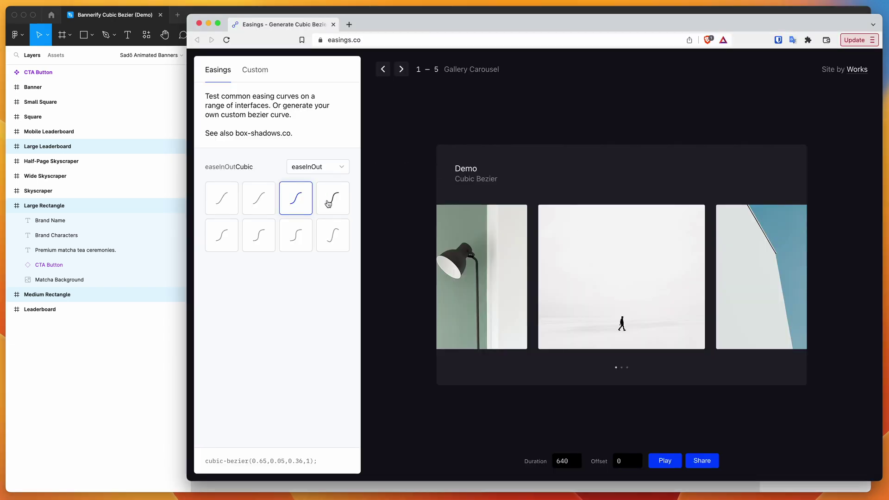
click(327, 205)
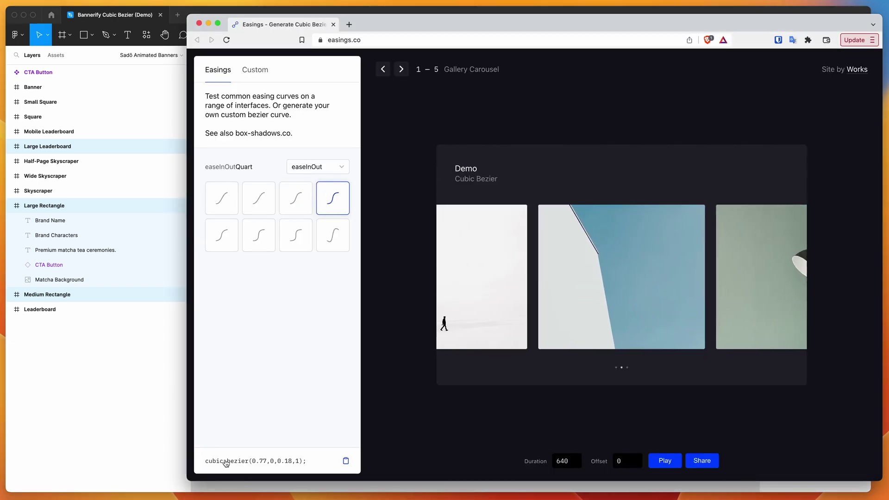
click(333, 231)
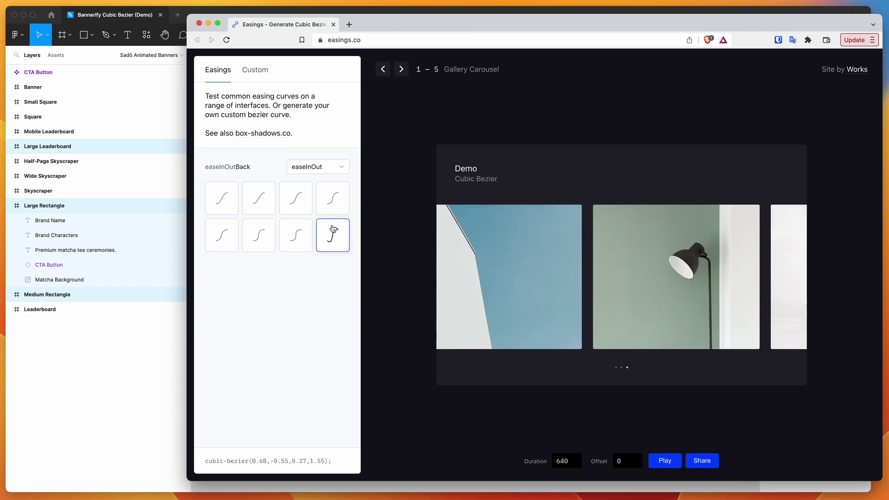
click(259, 237)
click(335, 191)
click(341, 239)
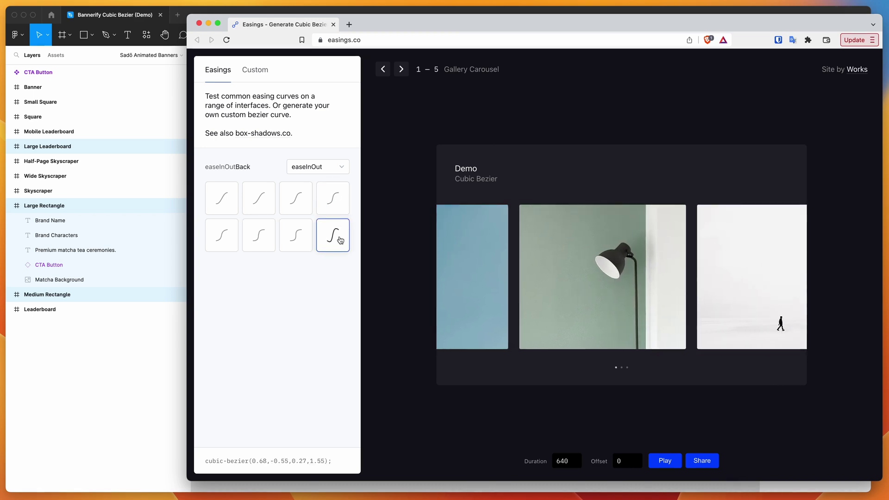
click(328, 174)
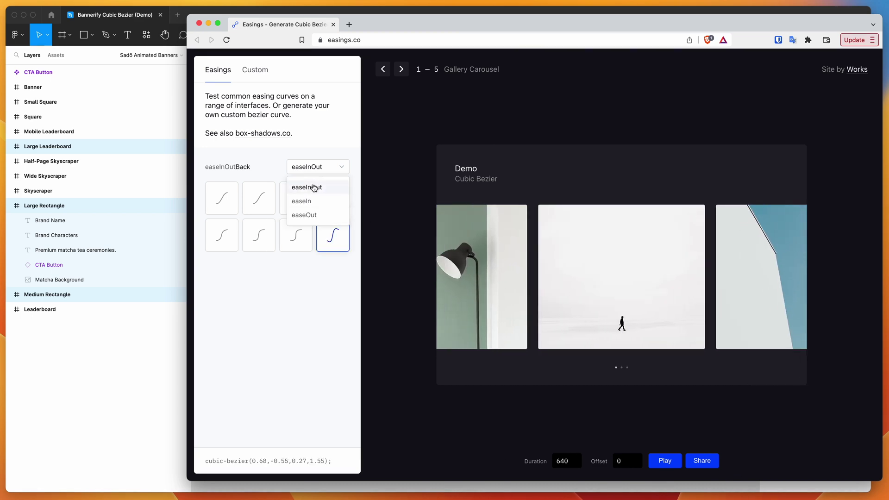
click(301, 213)
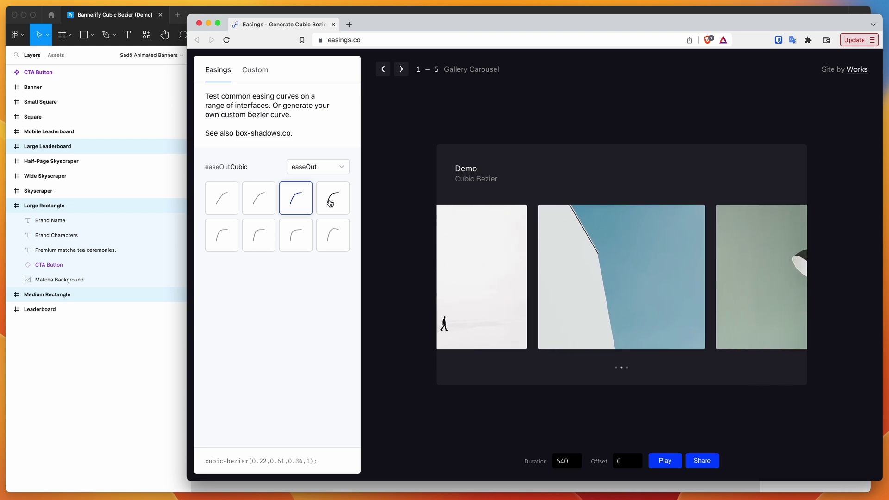
click(332, 202)
Try easeInCirc and easeInExpo, then pick easeInOutExpo from the ease-in-out family
click(317, 170)
click(303, 200)
click(295, 235)
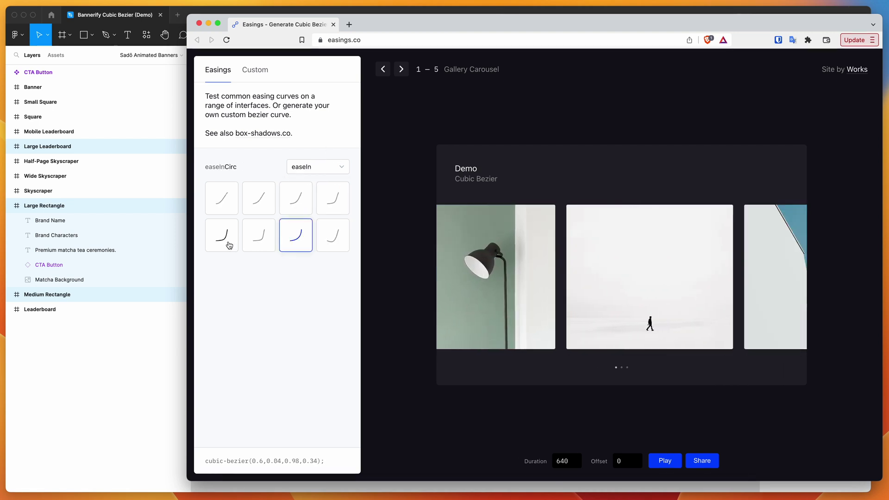
click(258, 234)
click(305, 166)
click(280, 161)
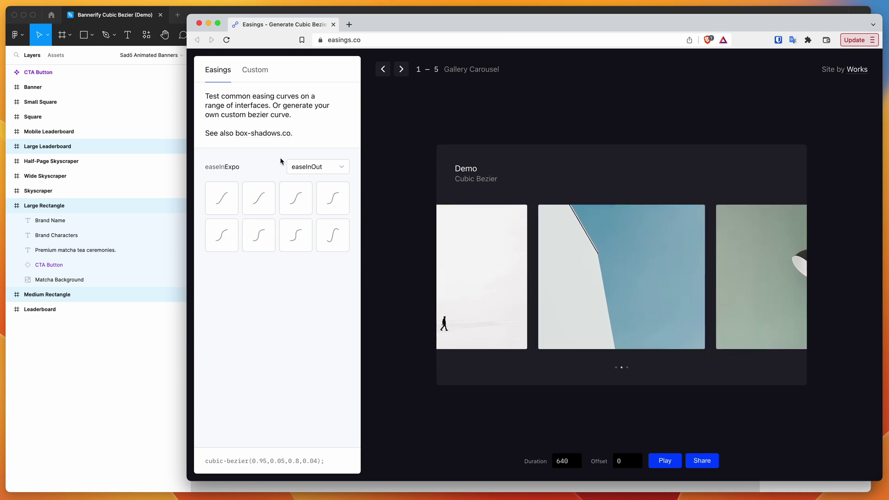
click(315, 169)
click(307, 191)
click(298, 238)
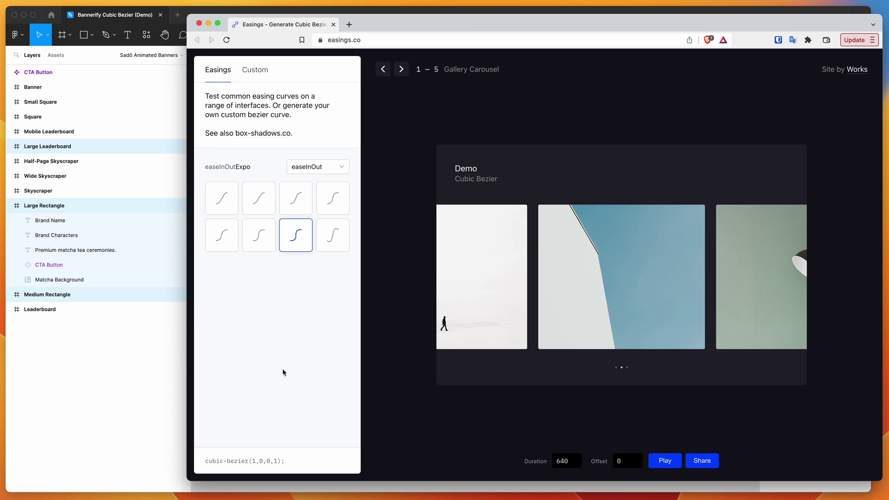
Copy cubic-bezier(1,0,0,1) and place the caret in Figma's cubic-bezier field
click(242, 465)
click(153, 440)
click(419, 376)
Paste cubic-bezier(1,0,0,1) as the easing, briefly try Ease and Linear, then return to Cubic Bezier
key(super+v)
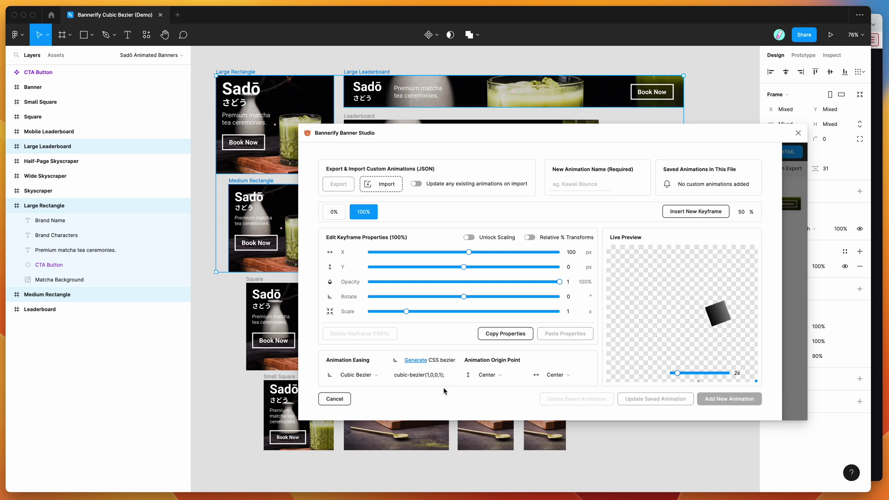
key(Return)
click(355, 377)
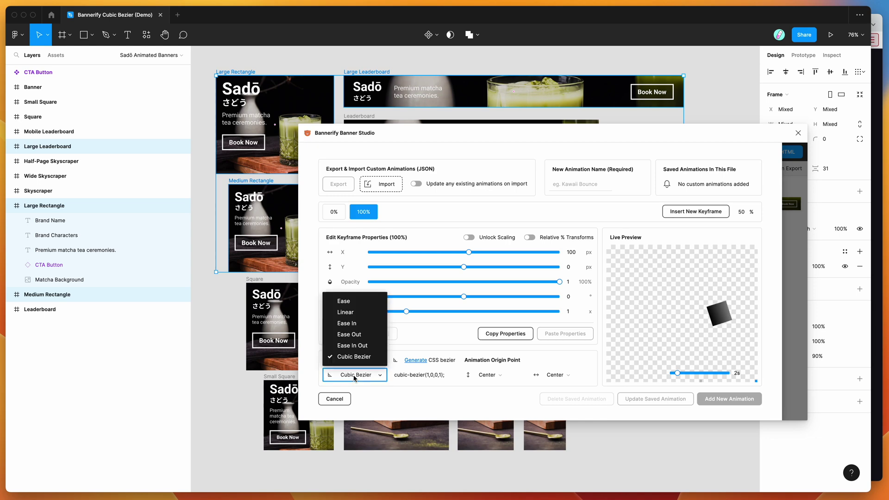
click(353, 303)
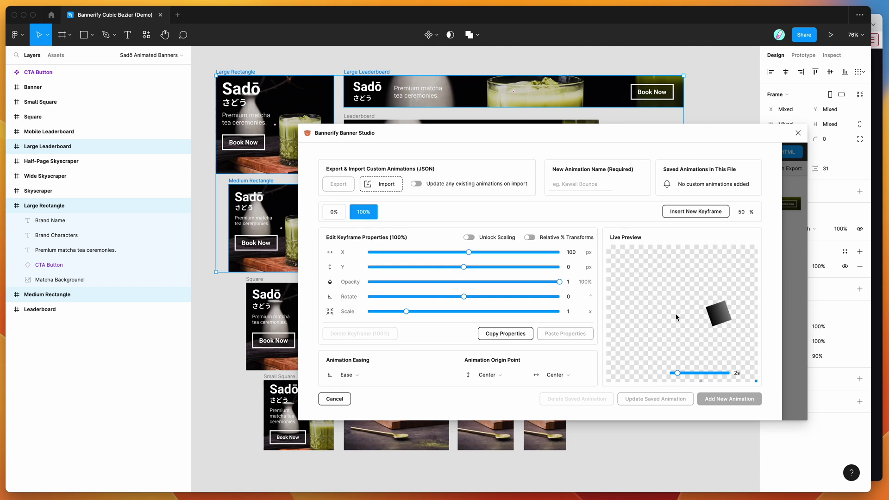
click(356, 374)
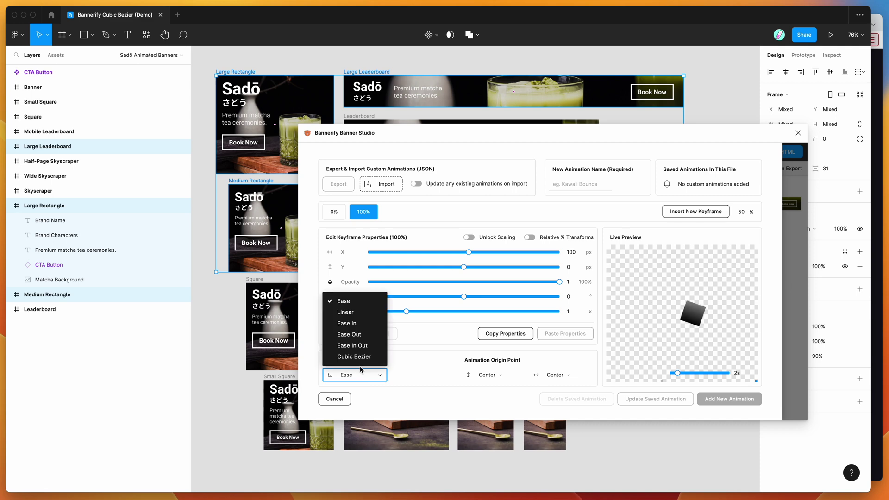
click(358, 315)
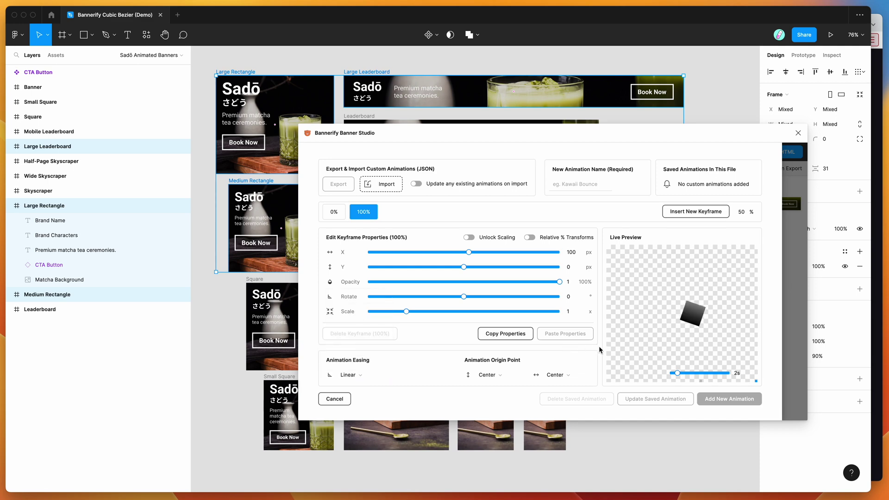
click(359, 376)
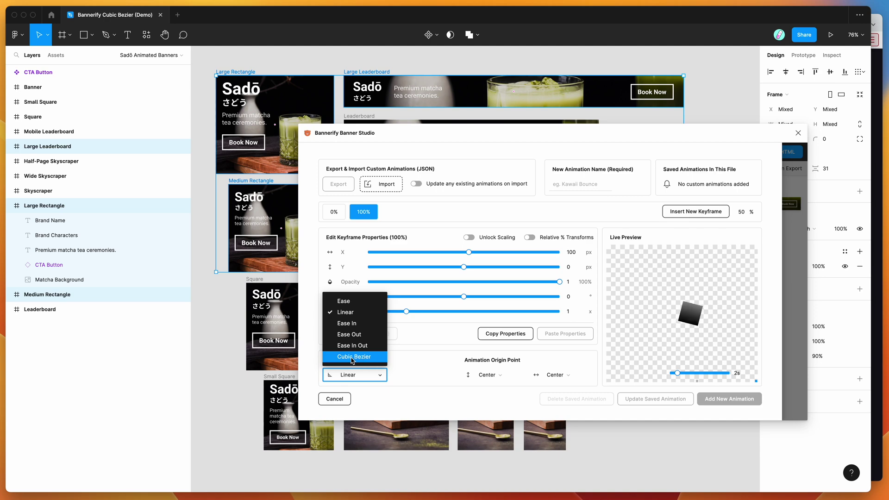
click(353, 357)
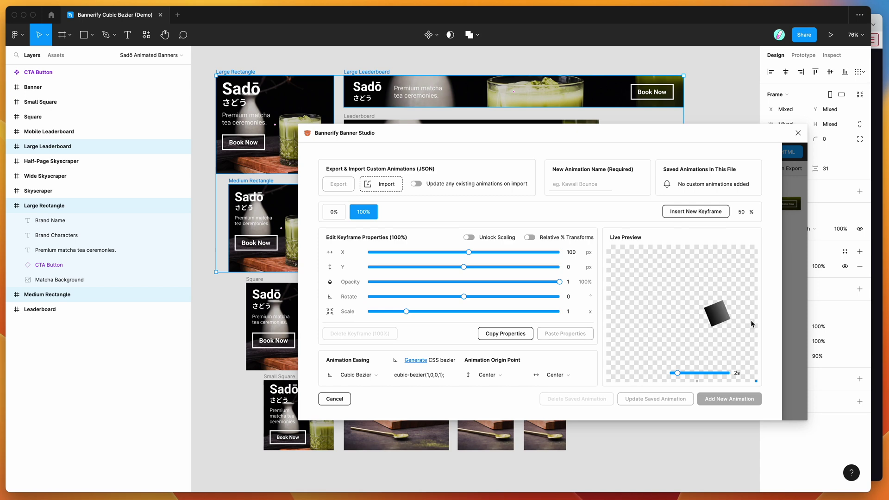
triple_click(448, 376)
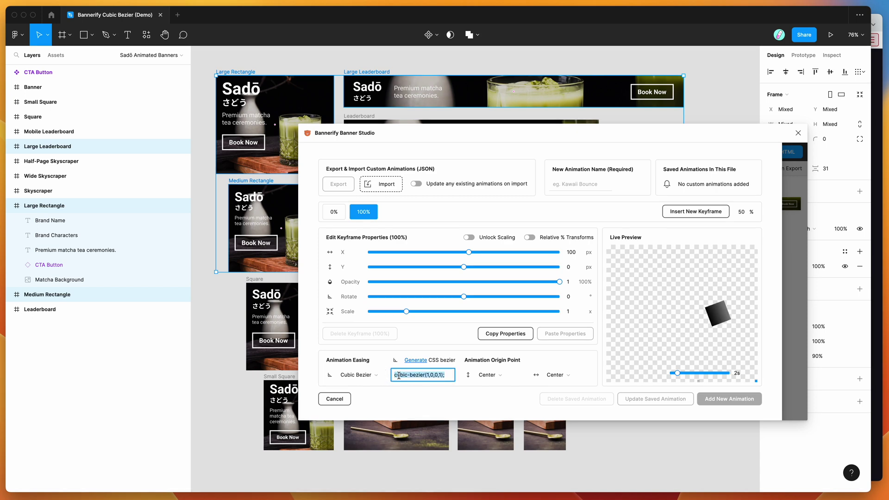
Name the new custom animation 'Cubic Ease' and add it
key(Right)
click(579, 185)
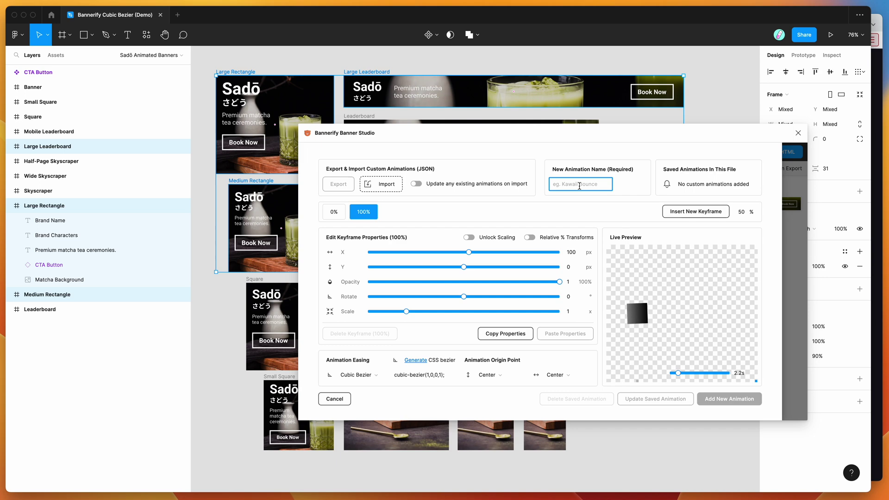
text(Cubic Ease)
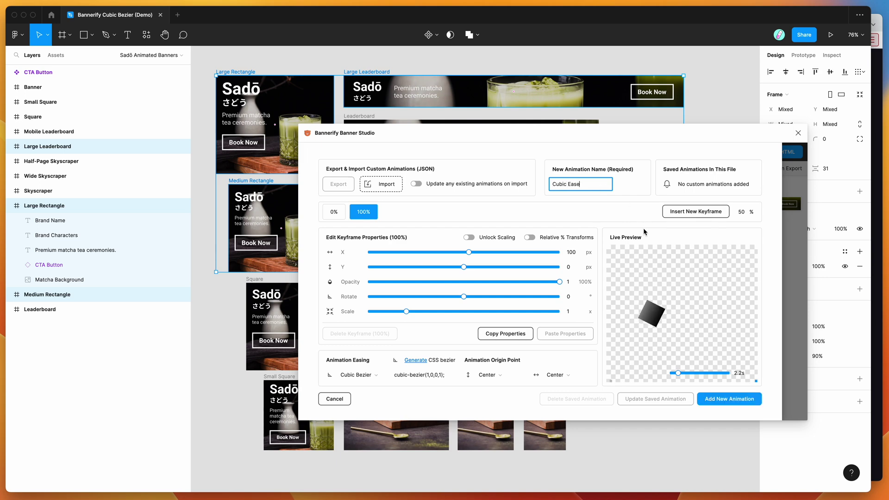
click(721, 401)
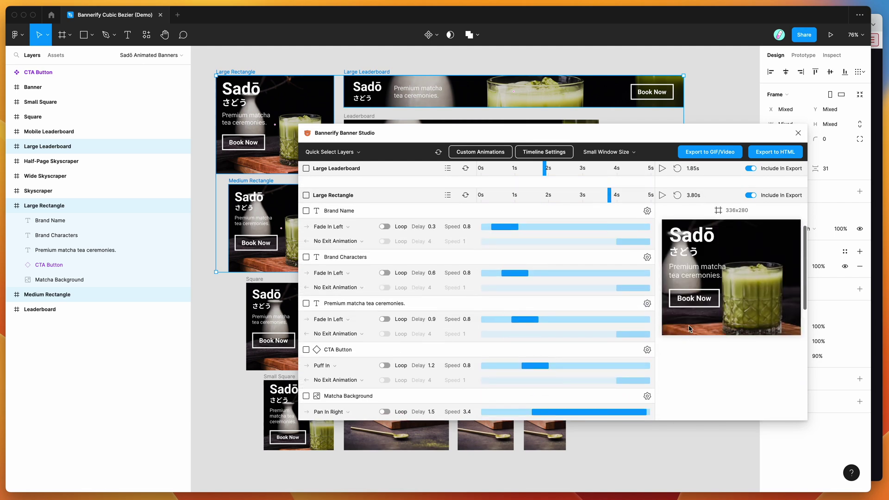
Switch the Large Rectangle CTA Button's entry animation from Puff In to Cubic Ease
scroll(664, 273, down, 1)
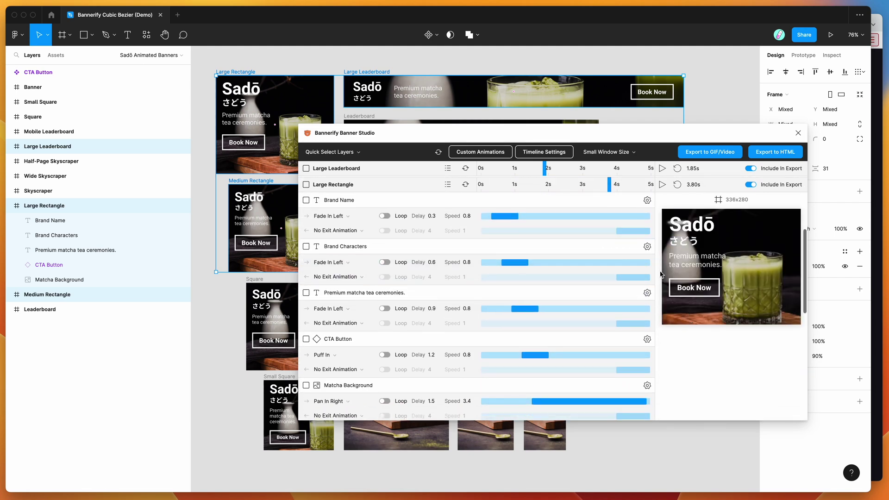
scroll(531, 337, down, 1)
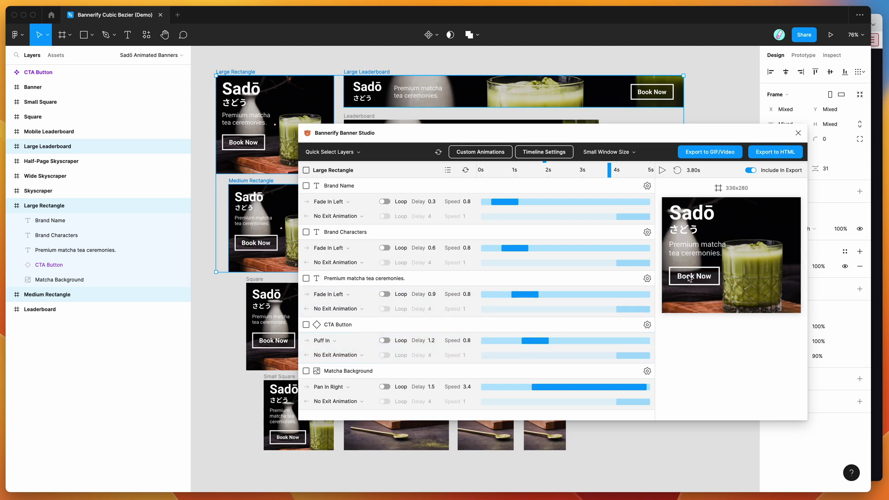
scroll(332, 343, down, 1)
click(339, 333)
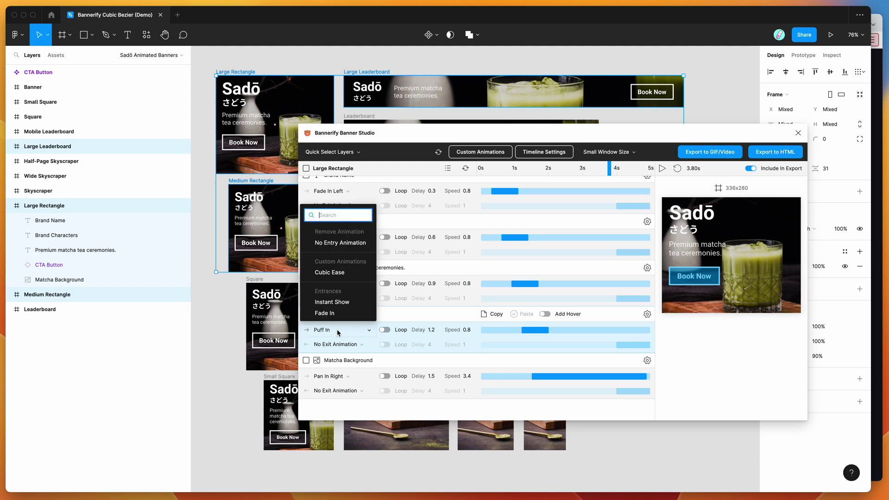
click(334, 274)
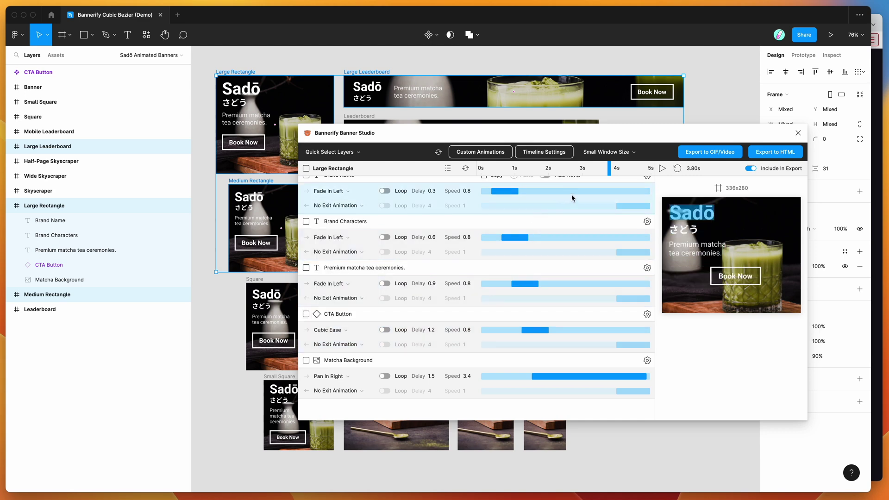
Replay, rewind and pause the banner preview, then reopen the custom animation editor
click(476, 170)
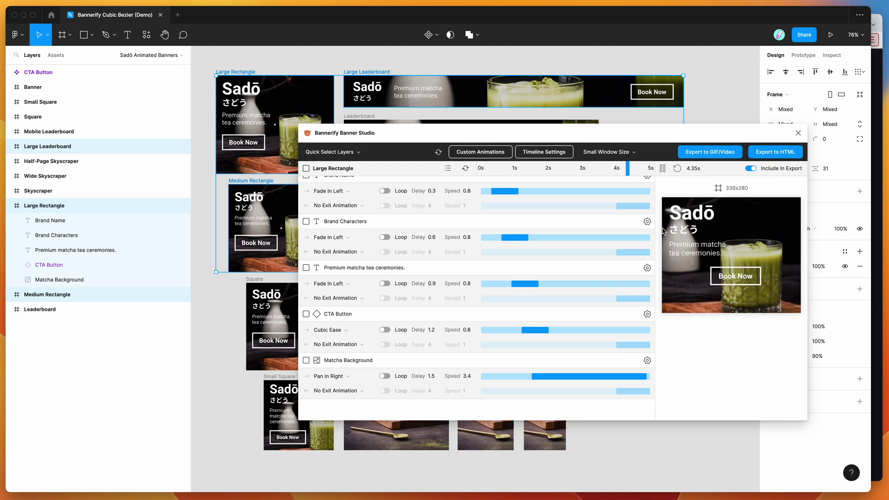
drag(642, 169, 474, 169)
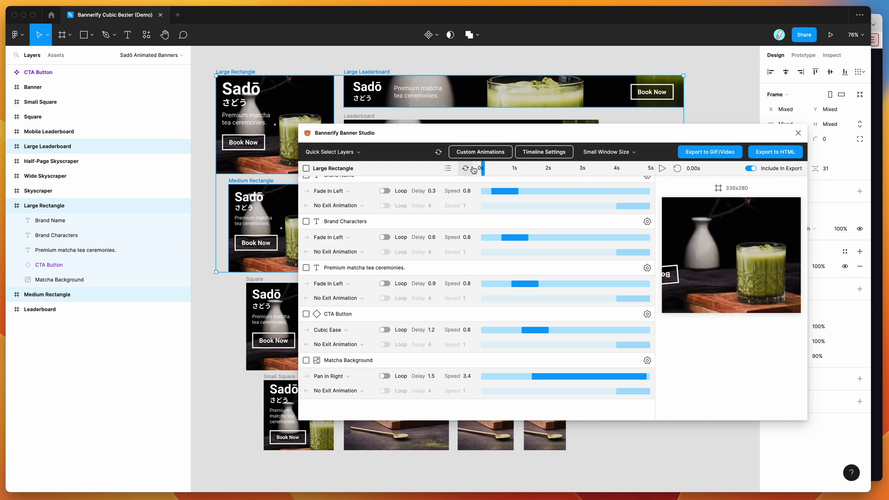
click(663, 169)
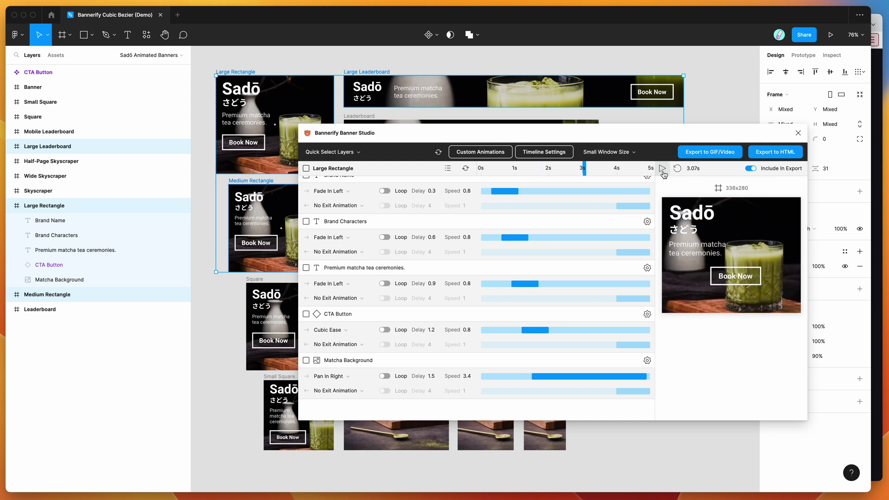
click(488, 153)
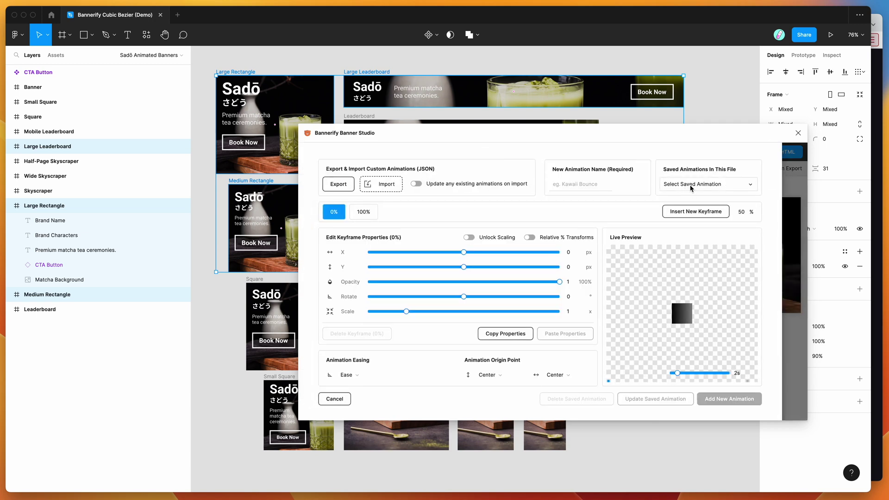
Load the saved Cubic Ease animation and set its end keyframe X offset to 0
click(690, 186)
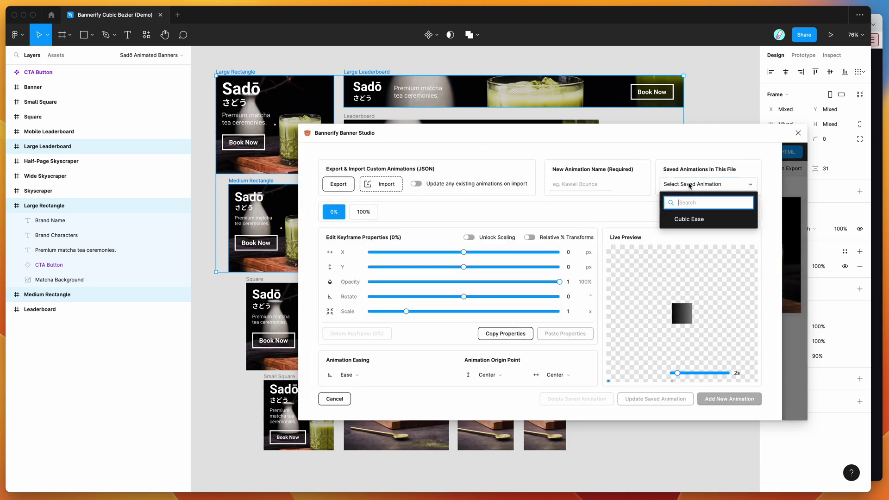
click(682, 220)
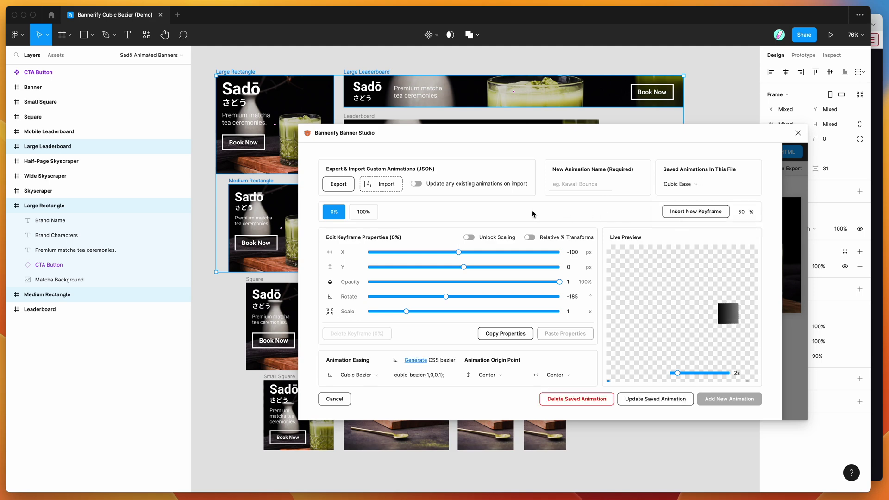
click(365, 214)
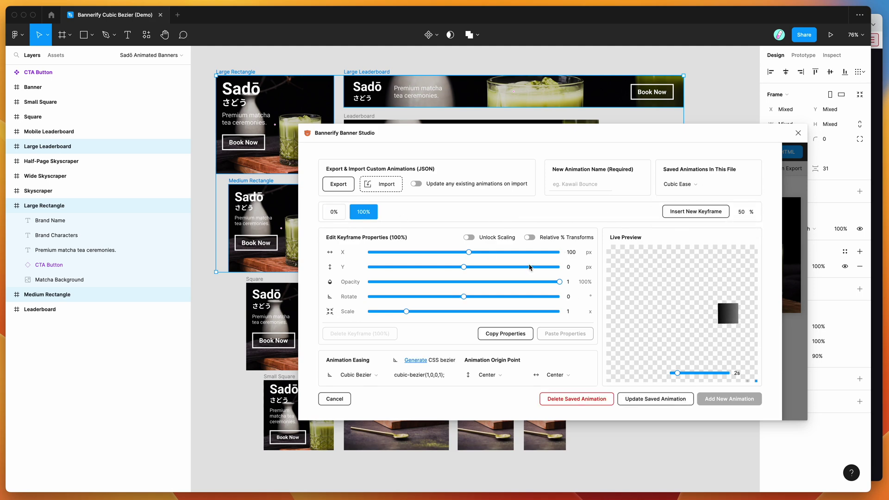
drag(468, 252, 464, 252)
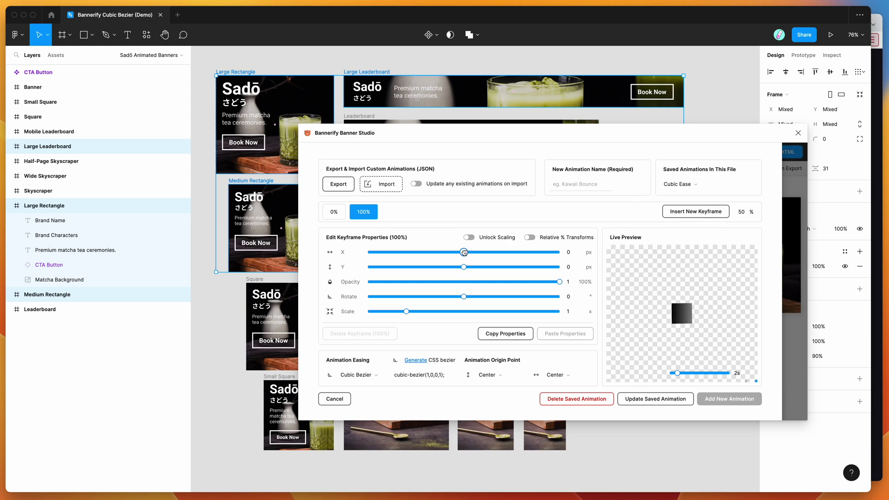
drag(463, 252, 465, 252)
Set the start keyframe opacity to 0, edit the name to 'Cubic Ease N', and update the saved animation
click(333, 212)
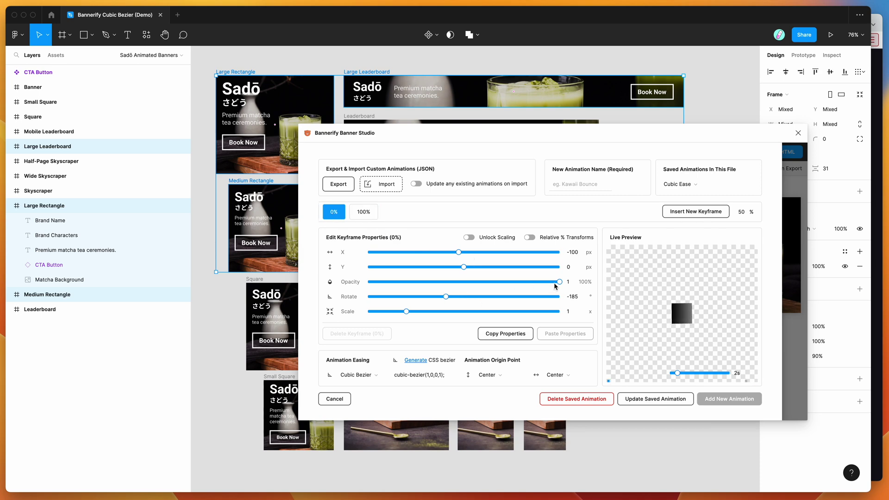
drag(560, 282, 365, 283)
click(364, 212)
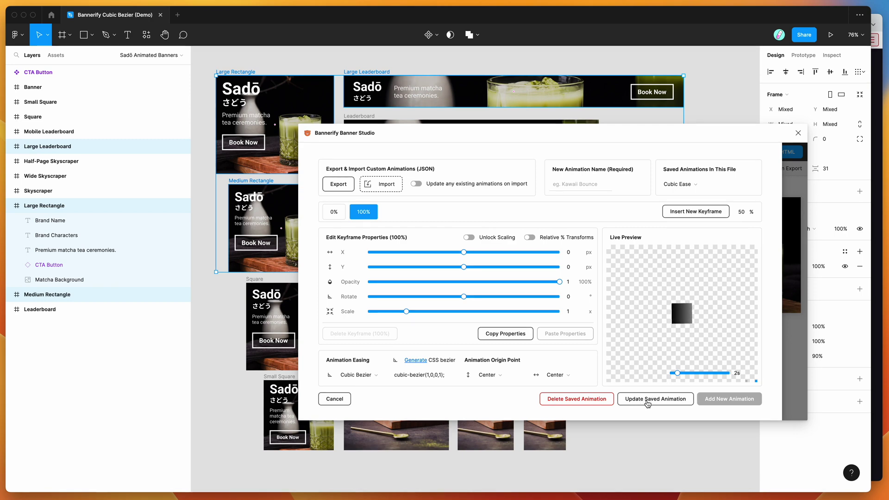
click(593, 184)
text(Cubic Ease New)
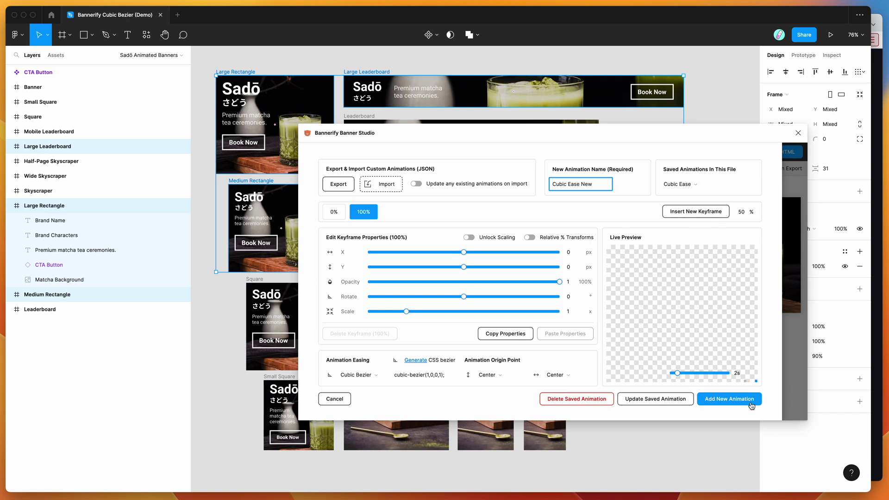
click(649, 400)
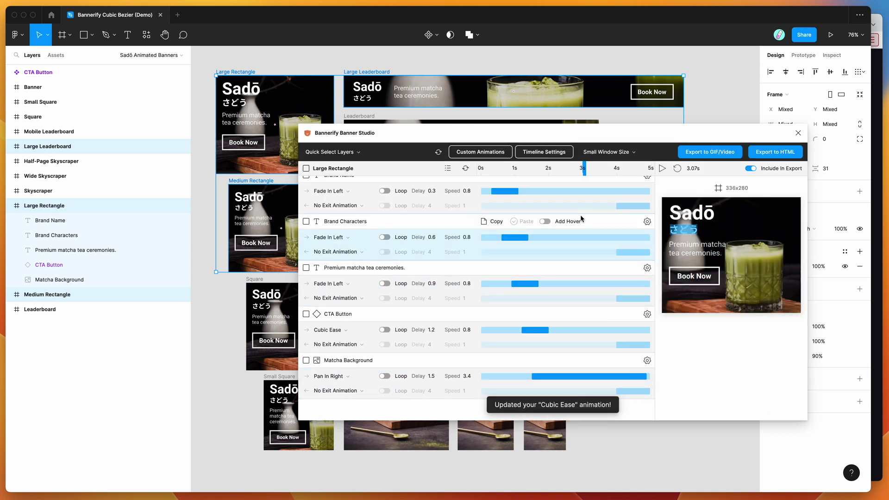
drag(579, 168, 465, 167)
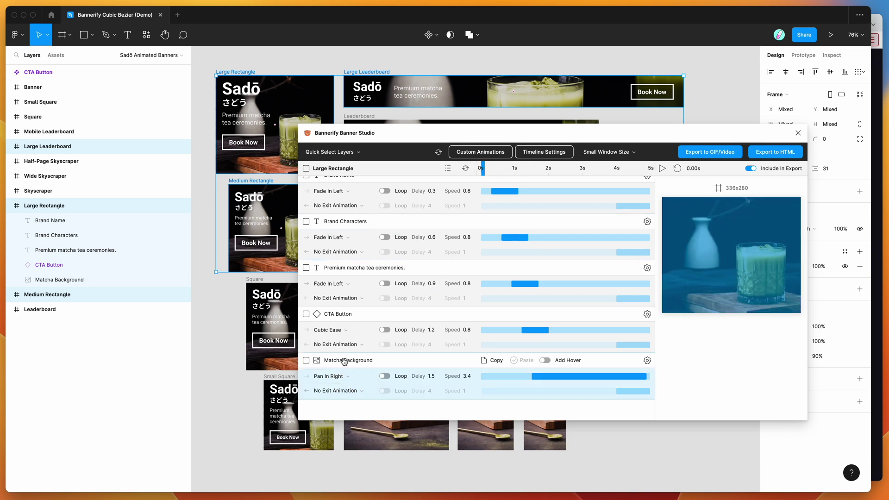
click(340, 331)
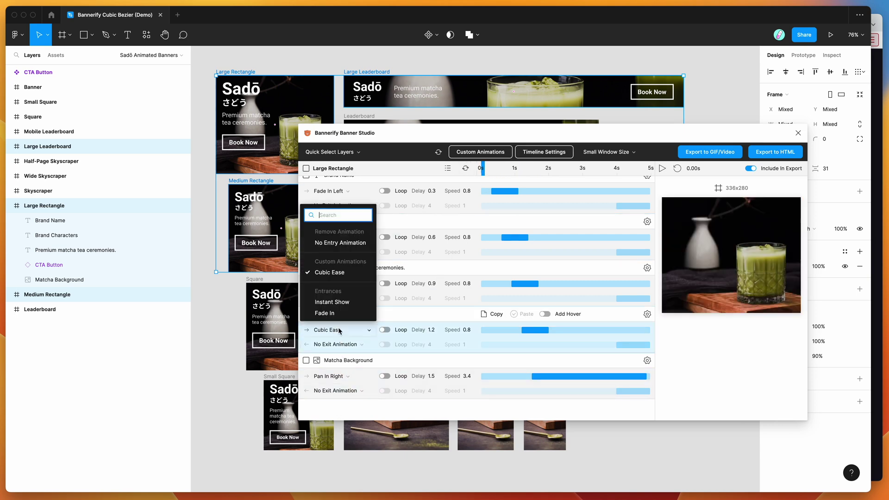
click(329, 273)
click(662, 169)
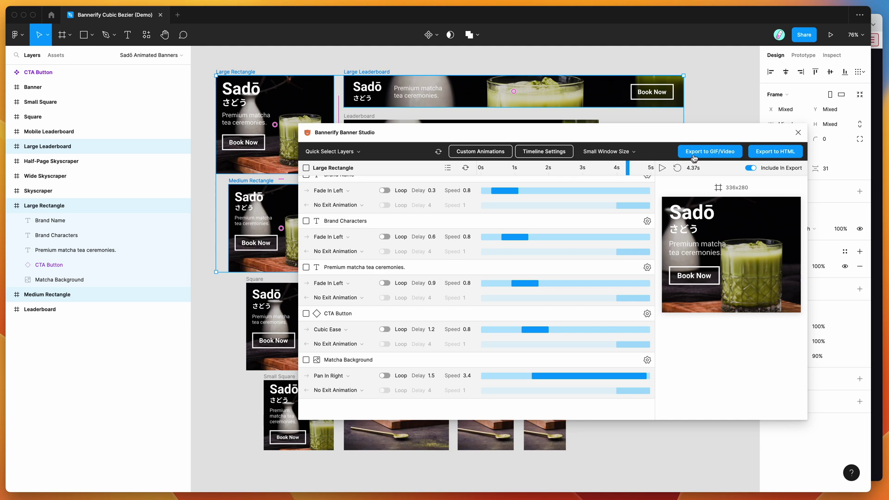
drag(694, 134, 692, 118)
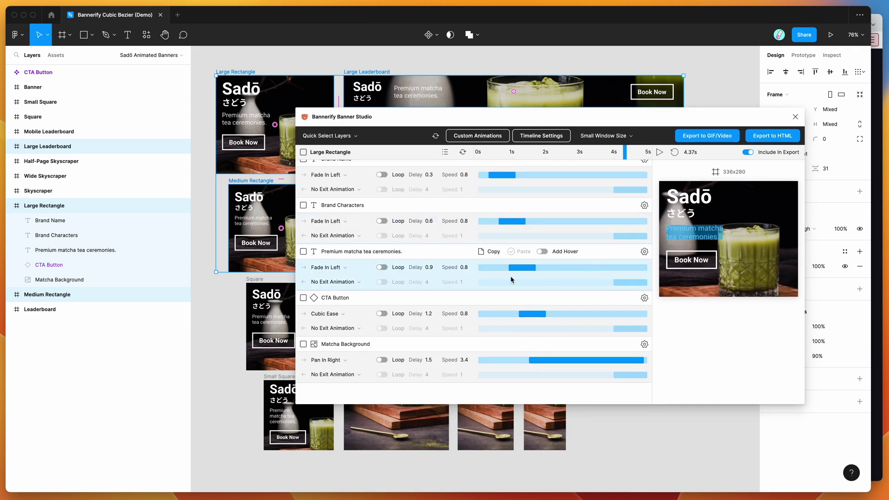
mouse_move(404, 303)
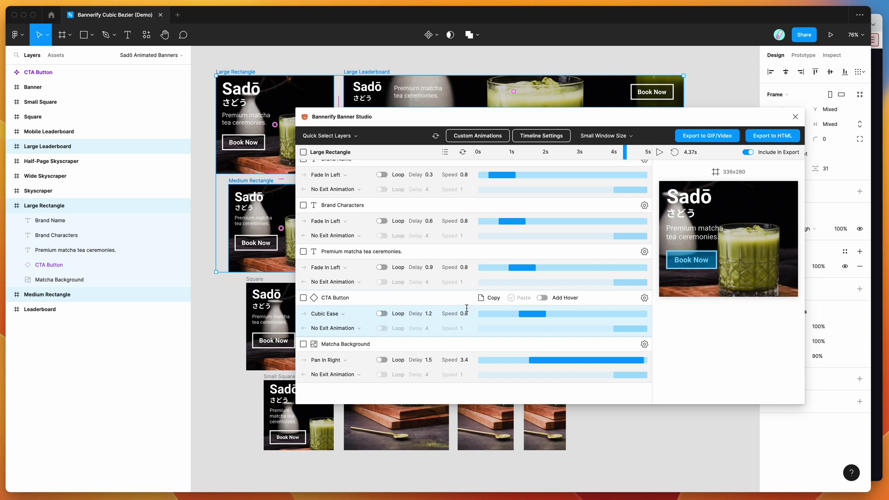
Copy the CTA Button's animations and select every CTA Button layer for batch updating
click(491, 301)
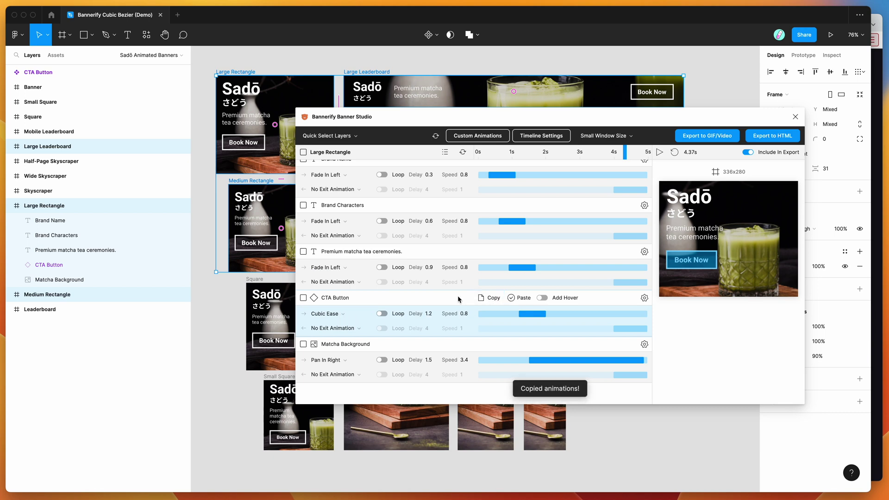
click(360, 138)
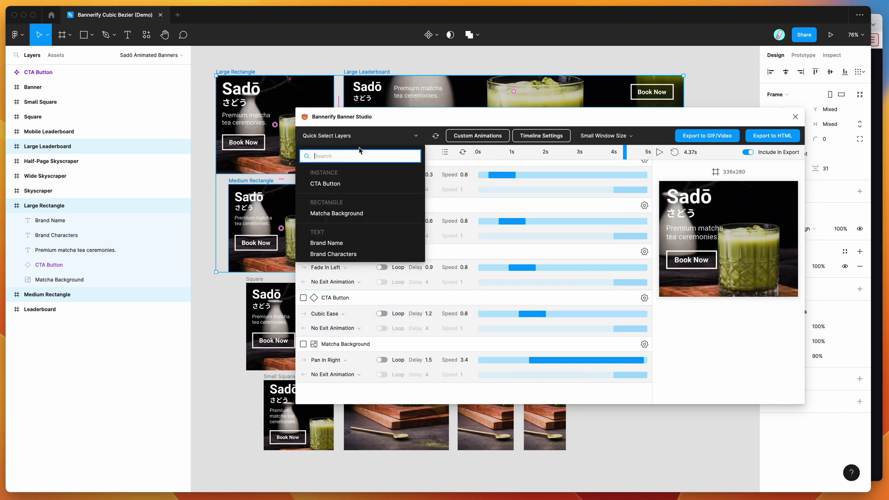
click(332, 184)
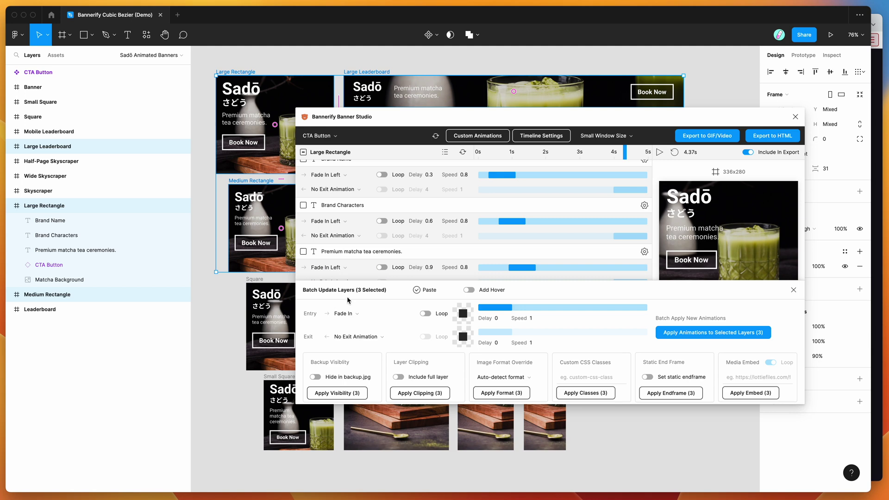
Paste the Cubic Ease animation into Batch Update, apply it to the 3 layers, and scrub the Large Leaderboard preview
scroll(348, 275, down, 5)
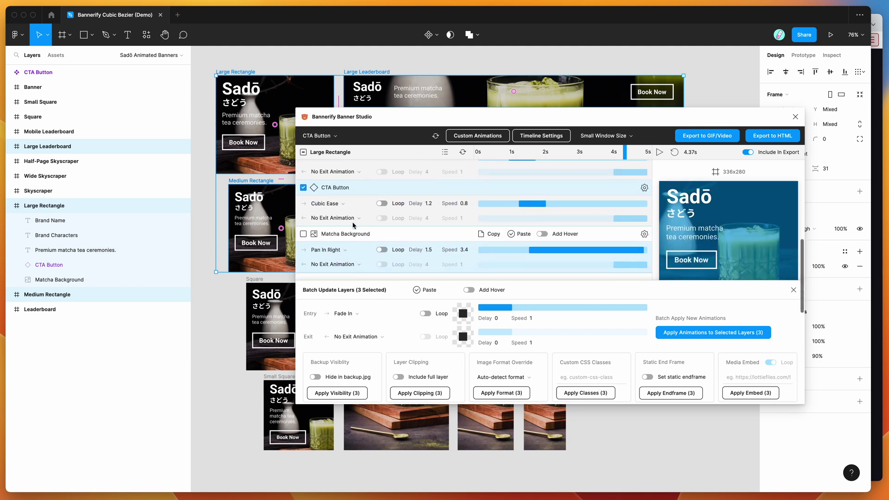
click(420, 291)
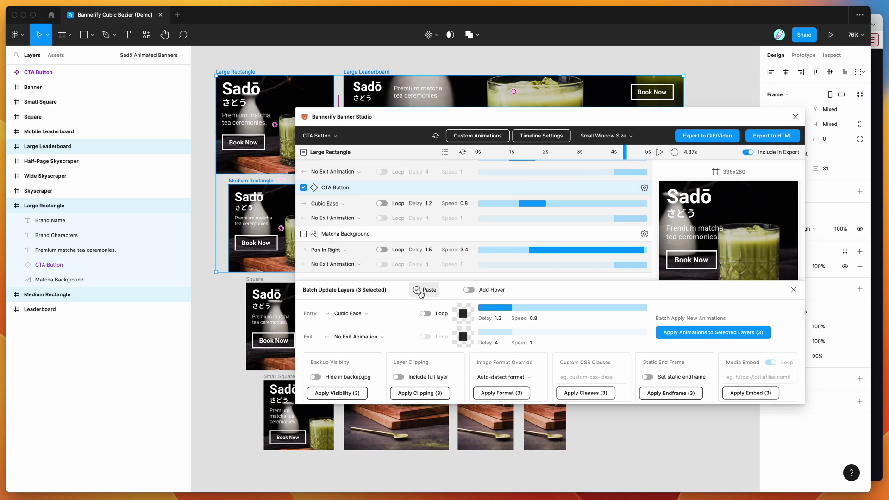
click(694, 333)
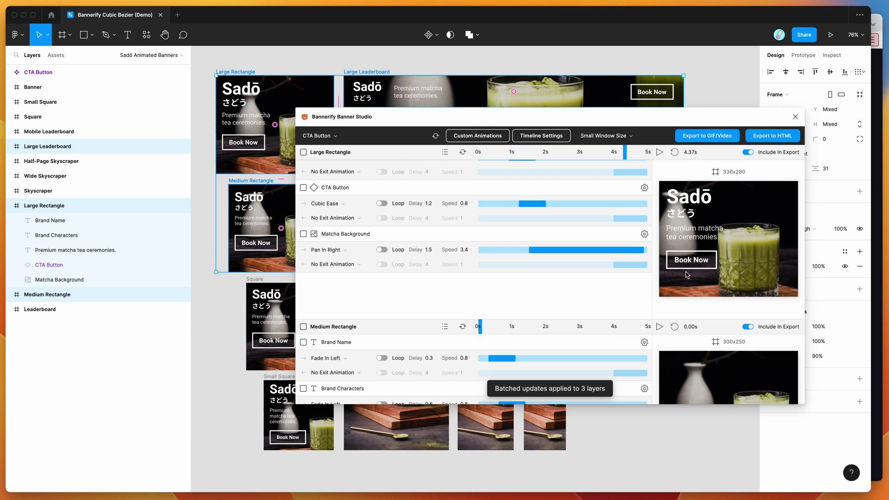
scroll(686, 274, down, 10)
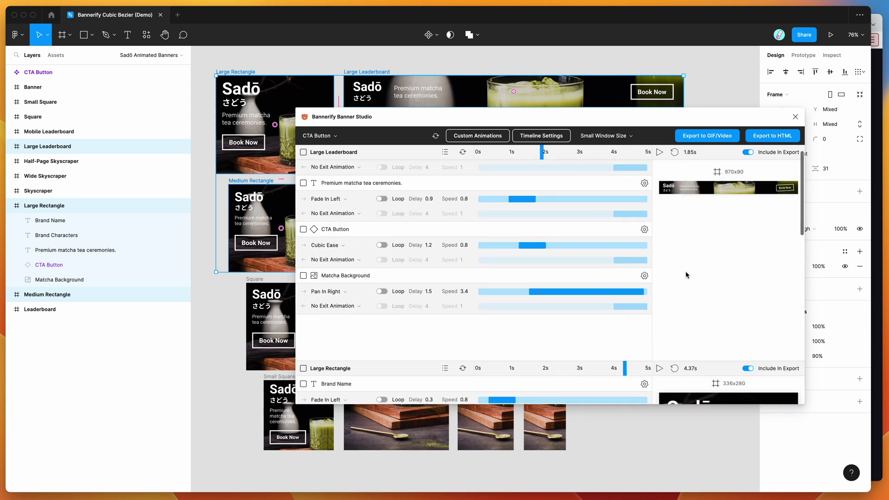
drag(541, 152, 564, 158)
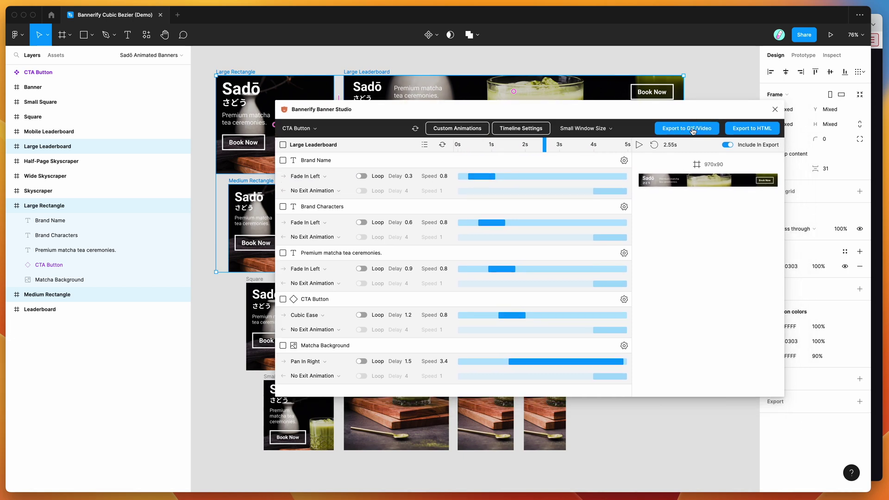
Export all three banners as WebM video and download the resulting bannerify-webm-24fps-5s zip
click(681, 130)
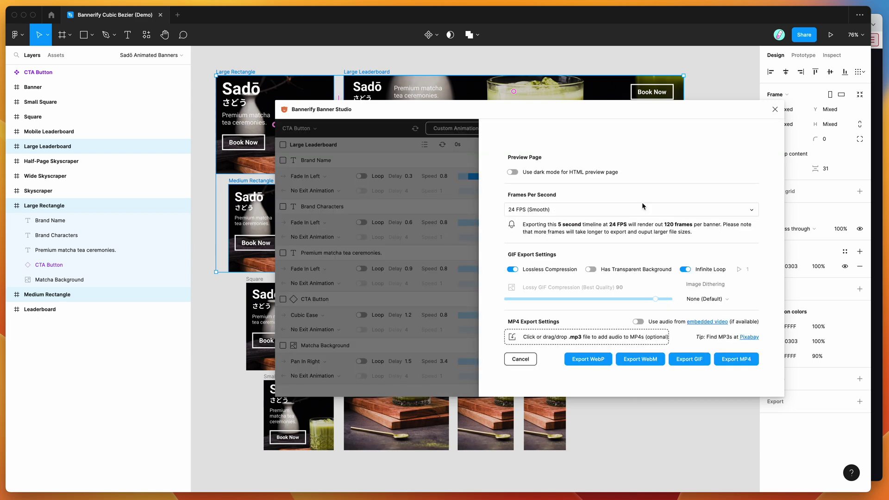
click(639, 359)
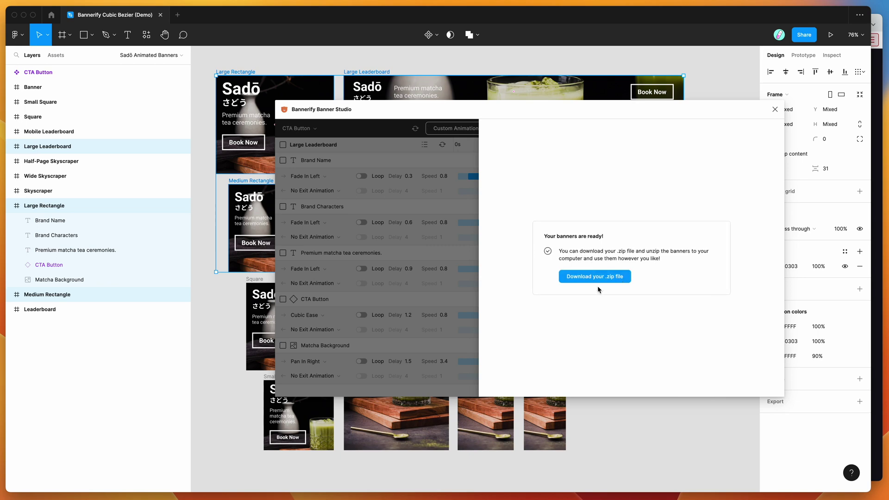
click(597, 278)
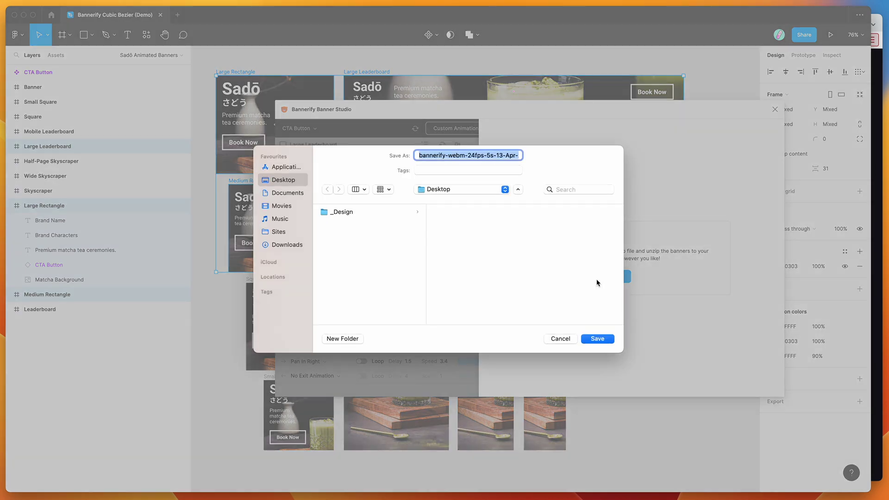
Save the zip to the Desktop and inspect the three WebM files in the videos folder
click(597, 337)
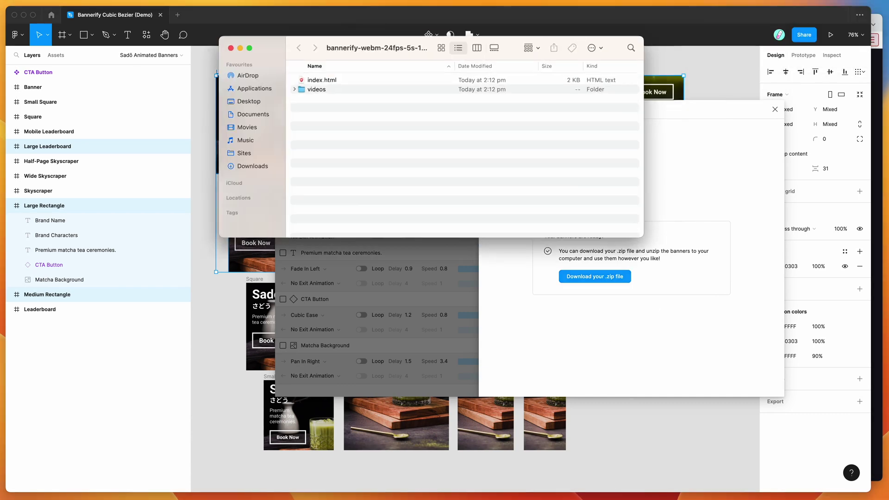
click(294, 93)
click(327, 101)
click(328, 110)
click(329, 120)
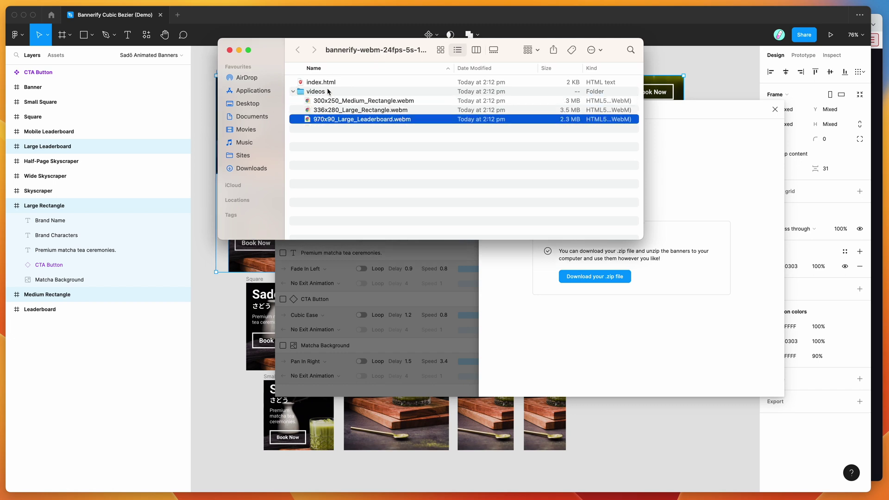
Select index.html, move the Finder window aside, and bring the browser to the front
click(326, 83)
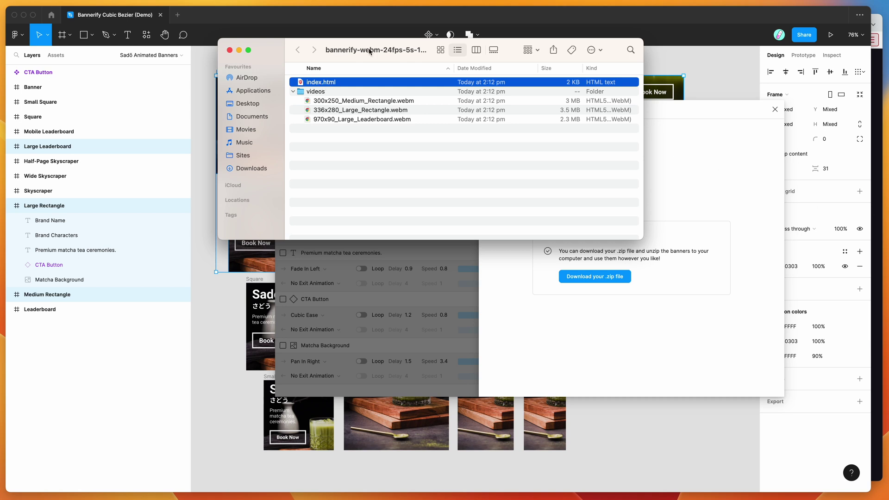
drag(370, 51, 357, 0)
key(super+Tab)
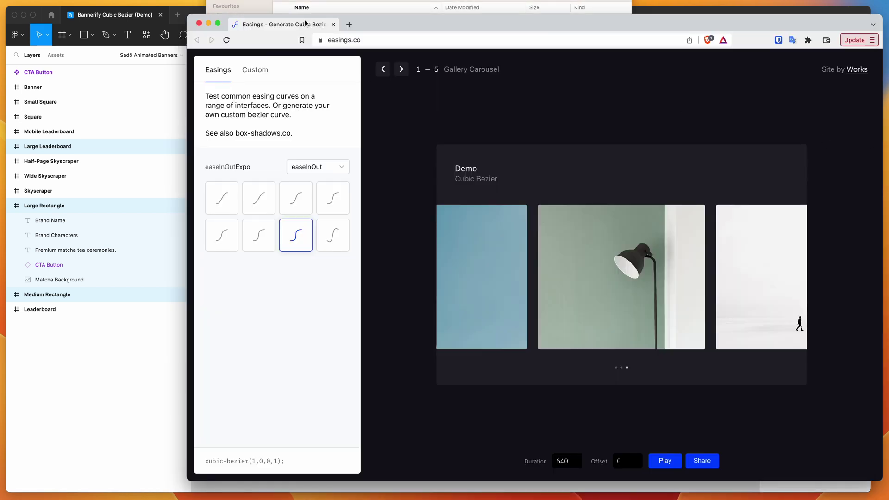
Preview the three Sadō banners by dropping index.html into the browser, then close that tab
click(349, 7)
drag(316, 23, 403, 264)
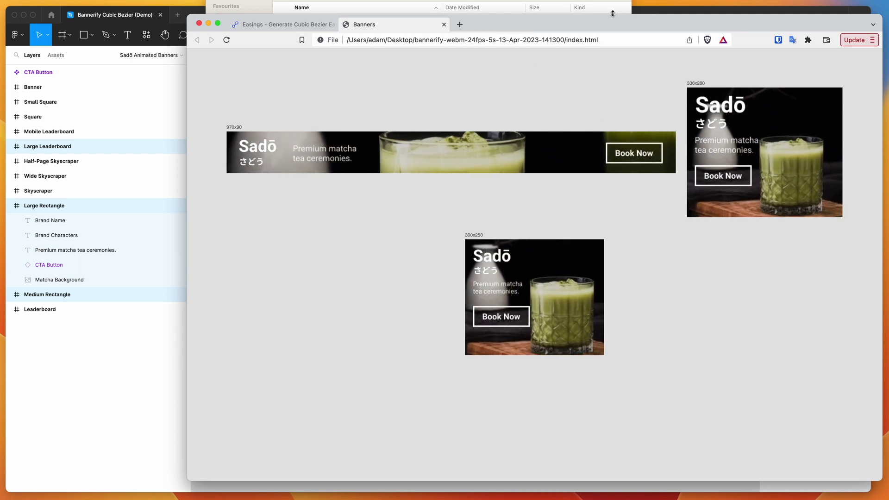
click(443, 24)
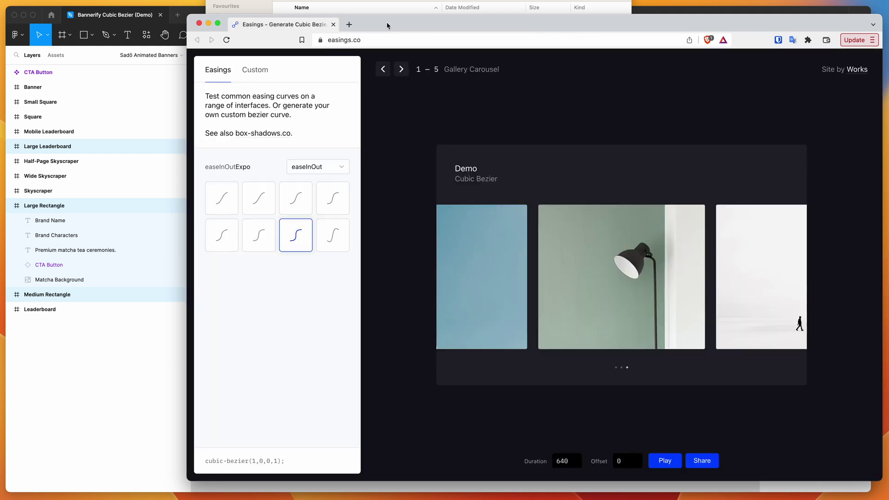
Compare preset easing curves like easeInOutBack, easeInOutExpo and easeInOutQuad, and glance at the Custom editor
click(346, 201)
click(334, 235)
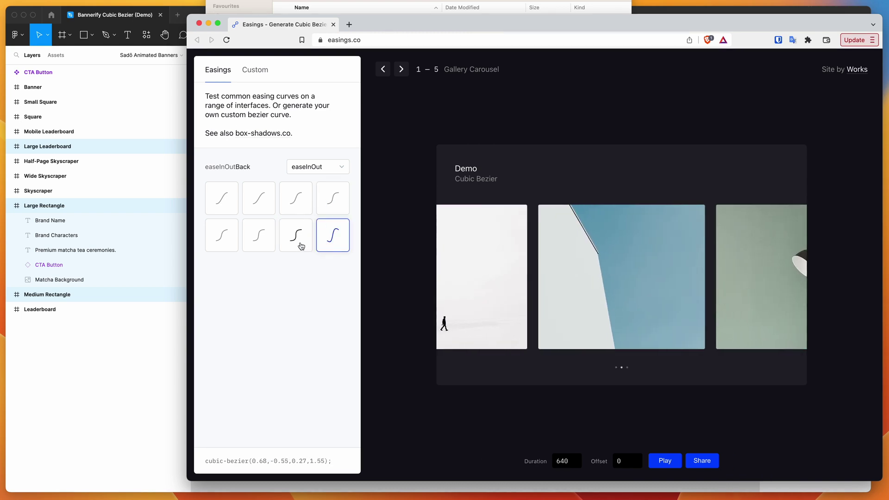
click(300, 244)
click(330, 244)
click(293, 234)
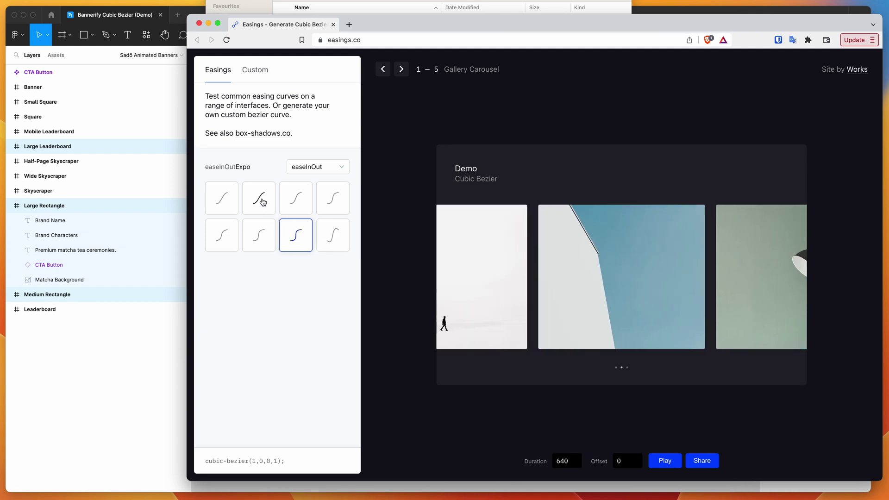
click(261, 202)
click(249, 73)
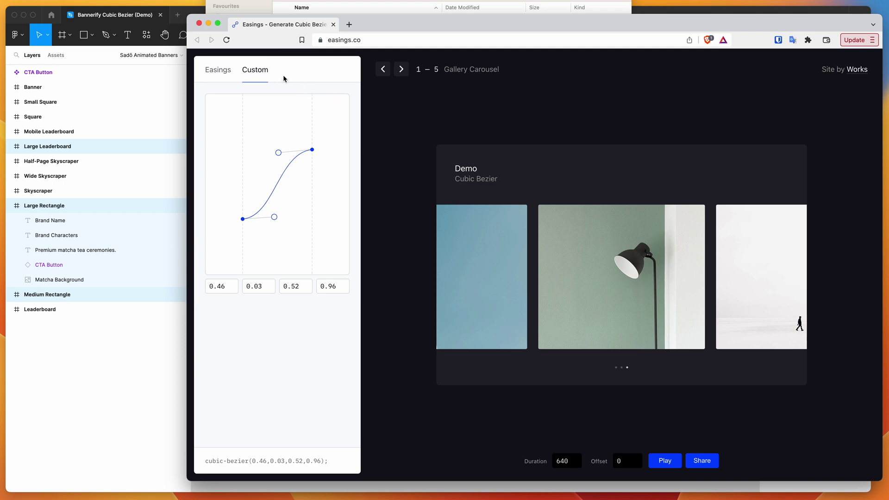
click(221, 72)
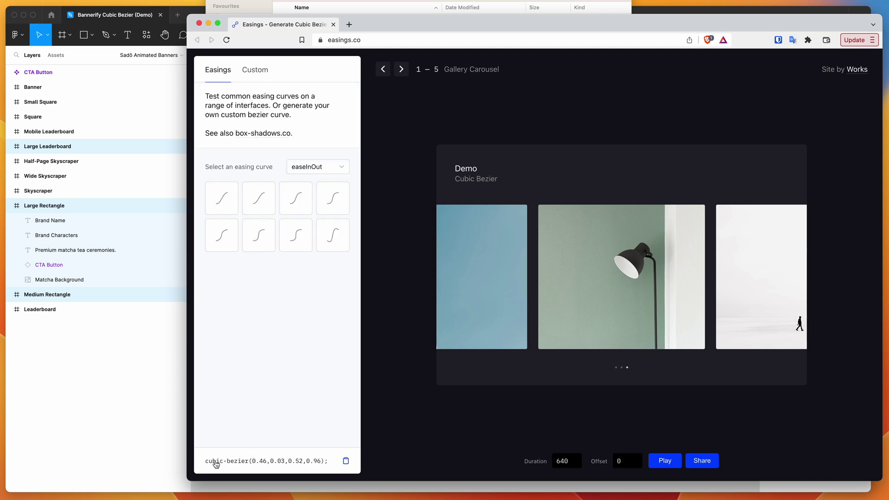
Copy cubic-bezier(0.46,0.03,0.52,0.96) and return to Figma, dismissing the banners-ready message
click(264, 463)
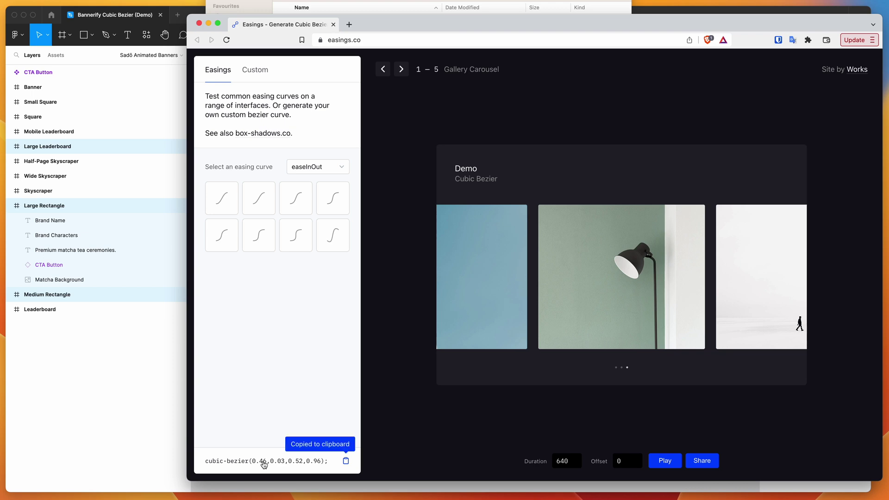
click(137, 386)
click(416, 235)
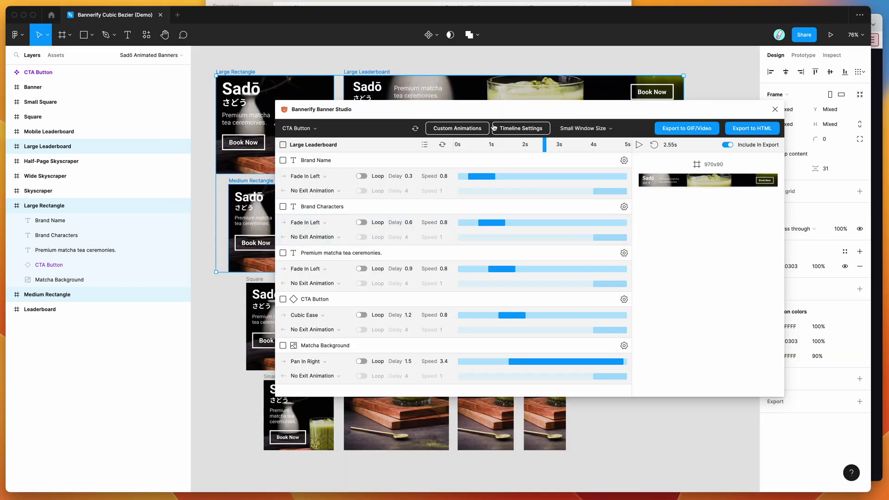
Open the custom animation editor and load the saved Cubic Ease animation
click(465, 126)
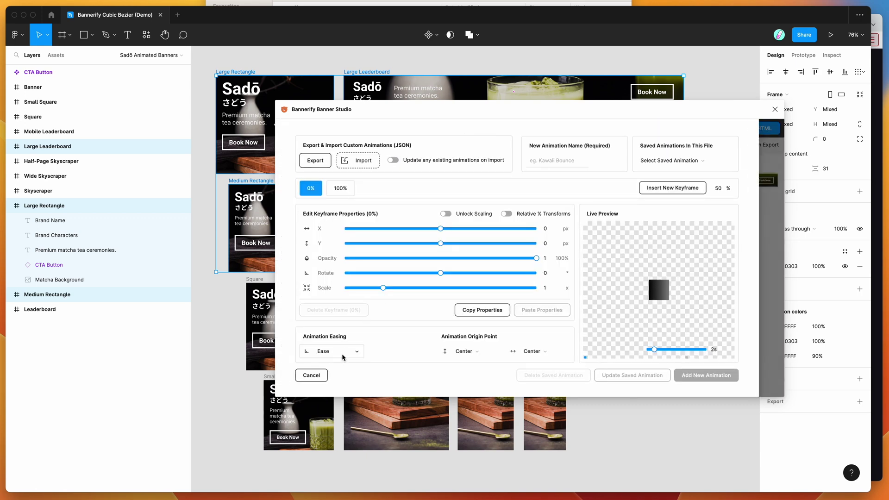
click(670, 161)
click(659, 194)
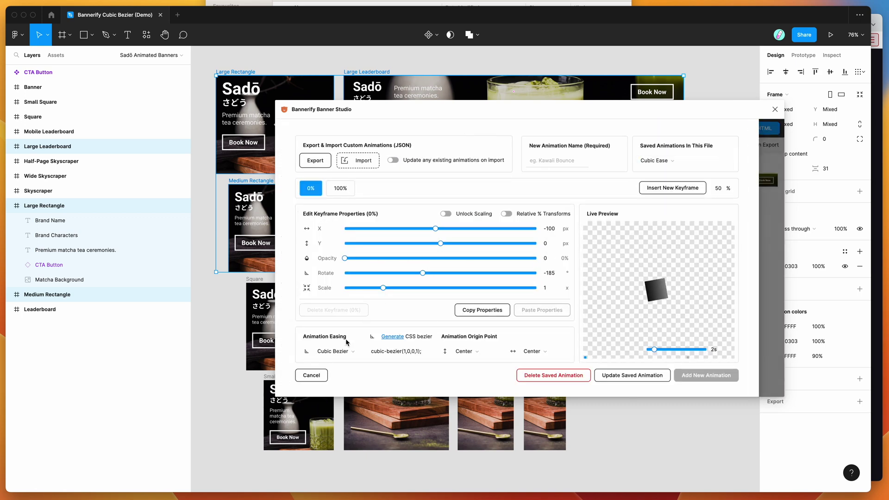
Check that the easing stays Cubic Bezier with cubic-bezier(1,0,0,1) left unchanged
click(333, 351)
click(359, 333)
click(398, 351)
drag(428, 352, 352, 354)
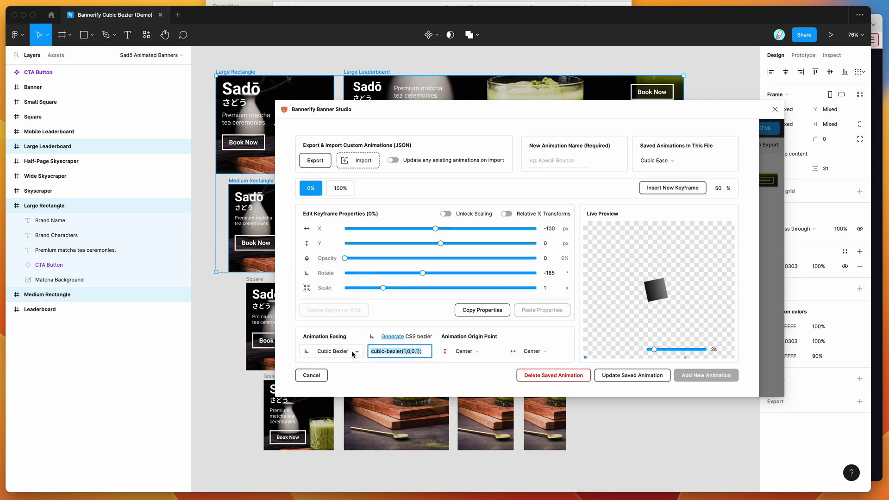
click(414, 377)
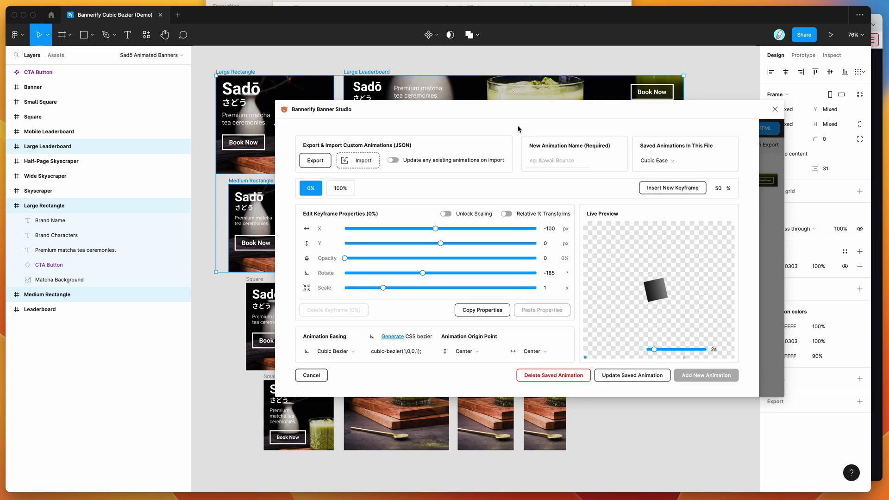
click(334, 355)
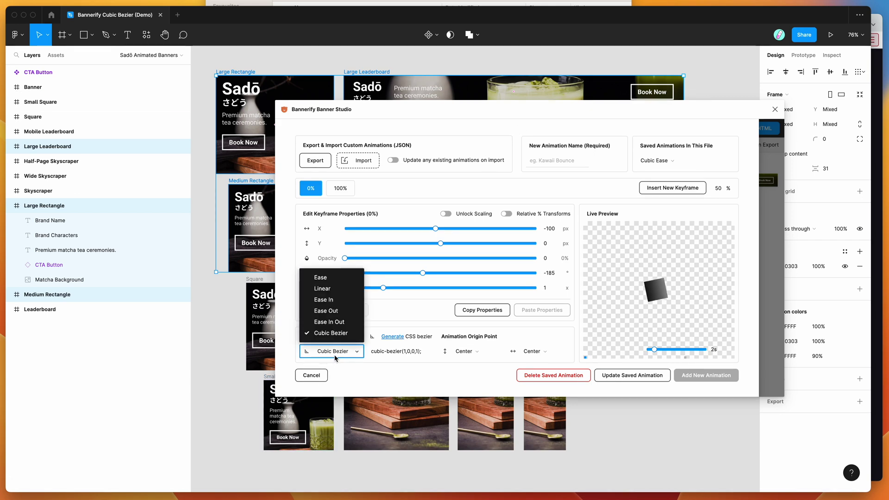
click(374, 359)
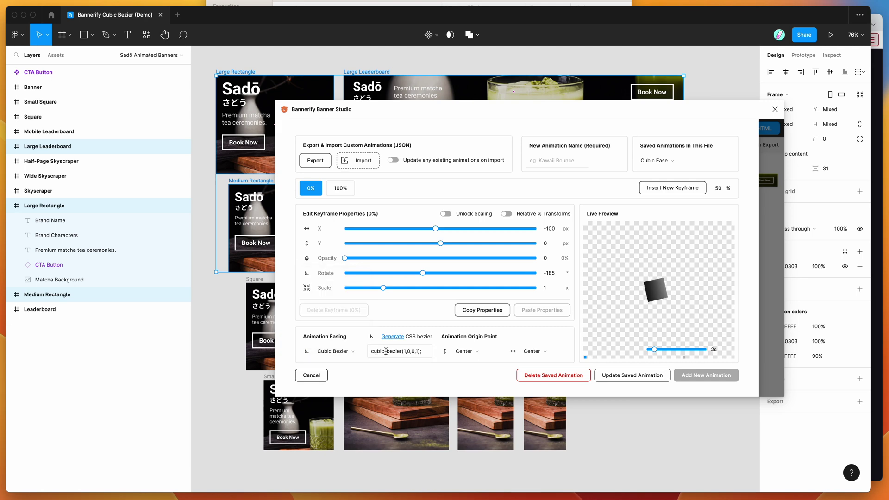